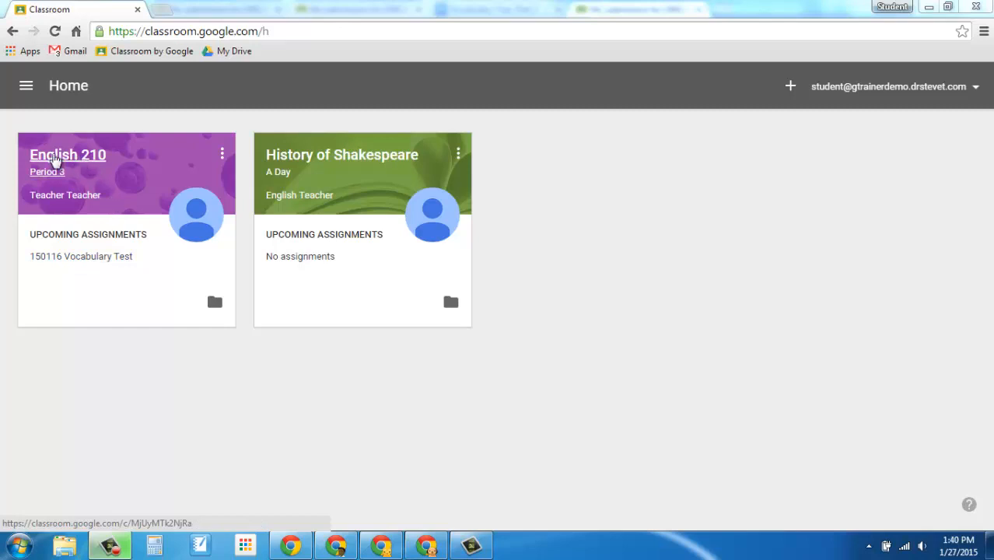
Open the English 210 class, go to its 150116 Vocabulary Test assignment and dismiss the introductory message
{"action": "left_click", "coordinate": [55, 160]}
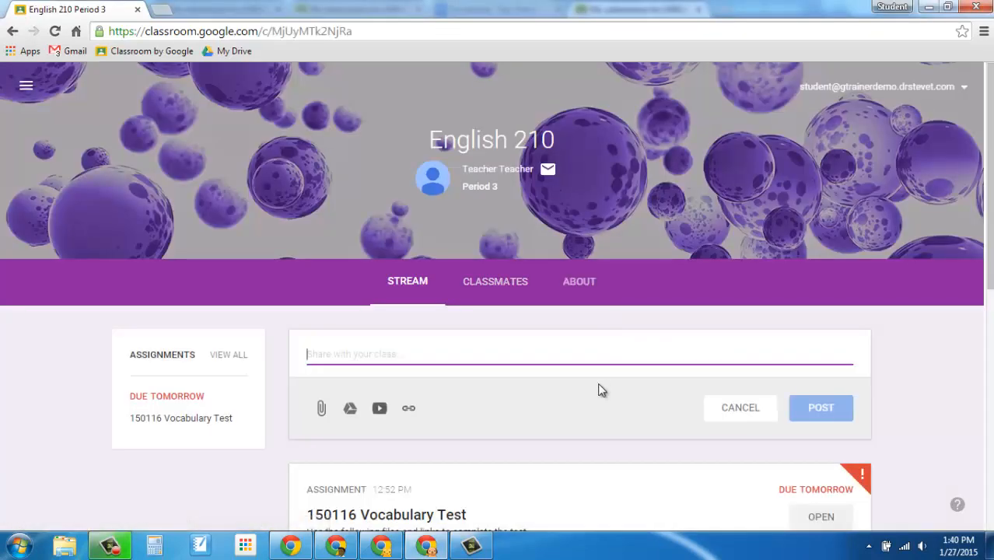
{"action": "scroll", "coordinate": [597, 382], "scroll_direction": "down", "scroll_amount": 1}
{"action": "scroll", "coordinate": [601, 389], "scroll_direction": "down", "scroll_amount": 1}
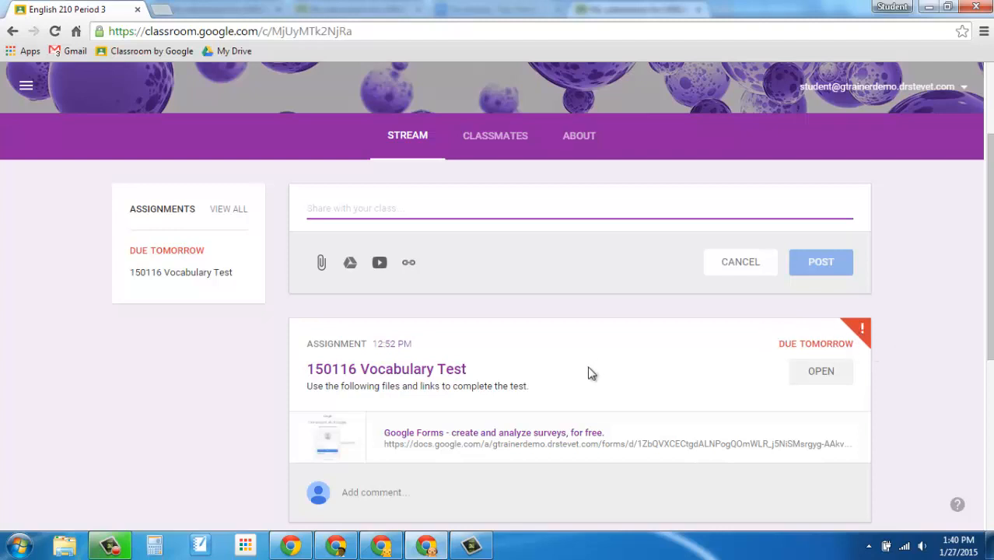
{"action": "scroll", "coordinate": [589, 367], "scroll_direction": "down", "scroll_amount": 2}
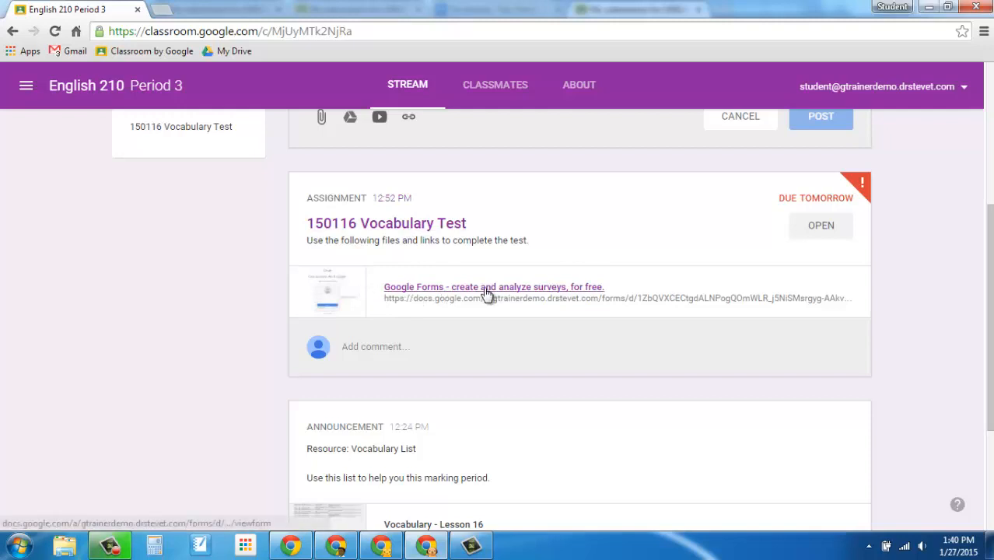
{"action": "left_click", "coordinate": [436, 225]}
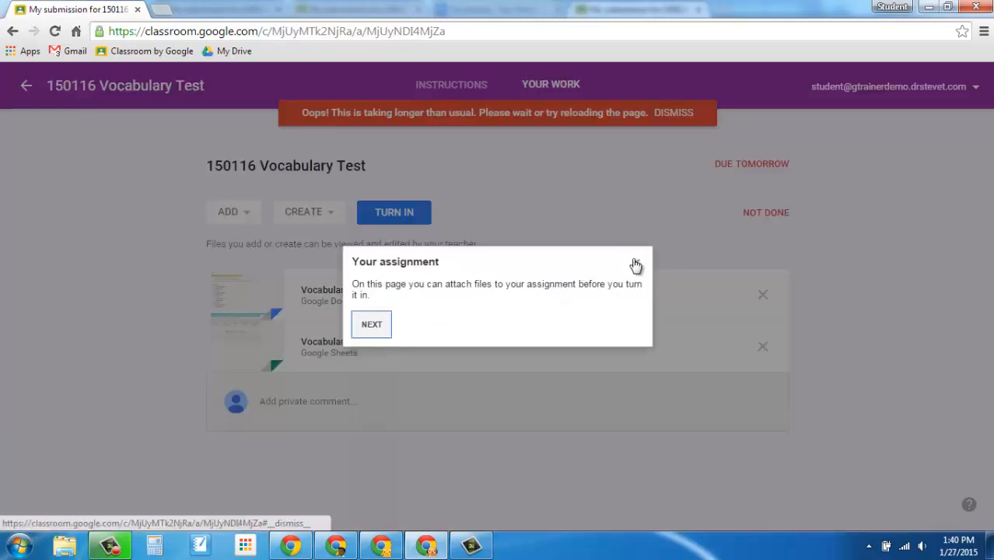
{"action": "left_click", "coordinate": [636, 265]}
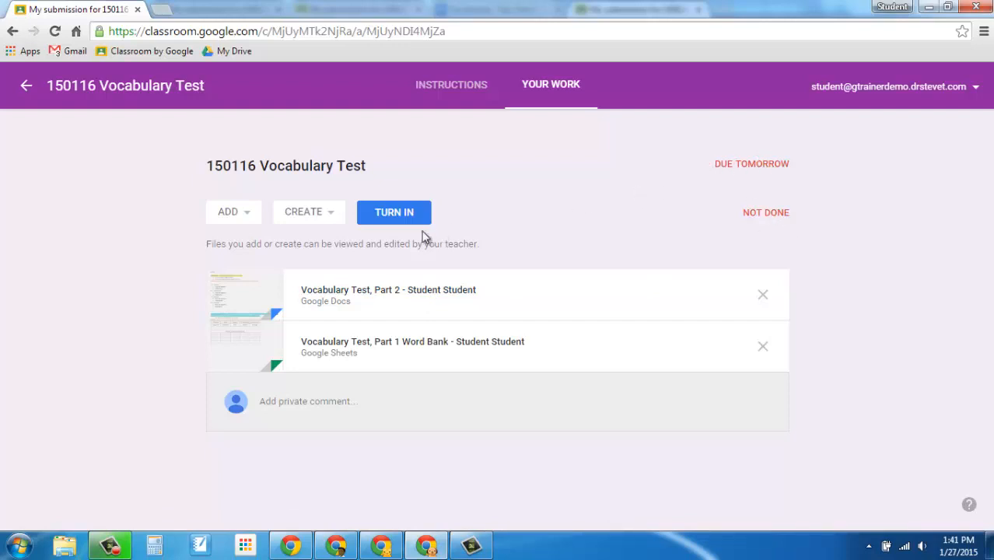
Review the options for adding and creating assignment files, check the turn-in summary, and cancel without submitting
{"action": "left_click", "coordinate": [249, 218]}
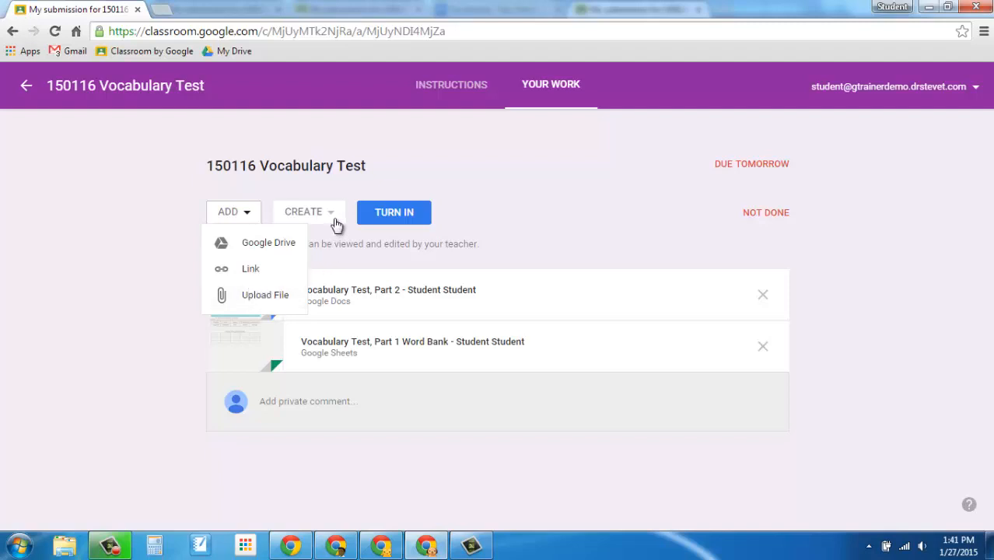
{"action": "left_click", "coordinate": [499, 187]}
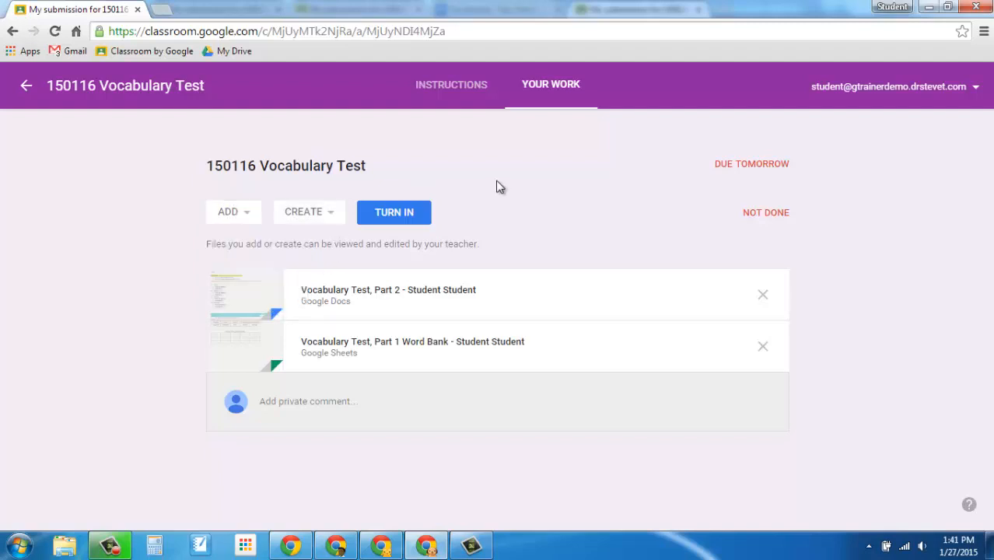
{"action": "left_click", "coordinate": [332, 217]}
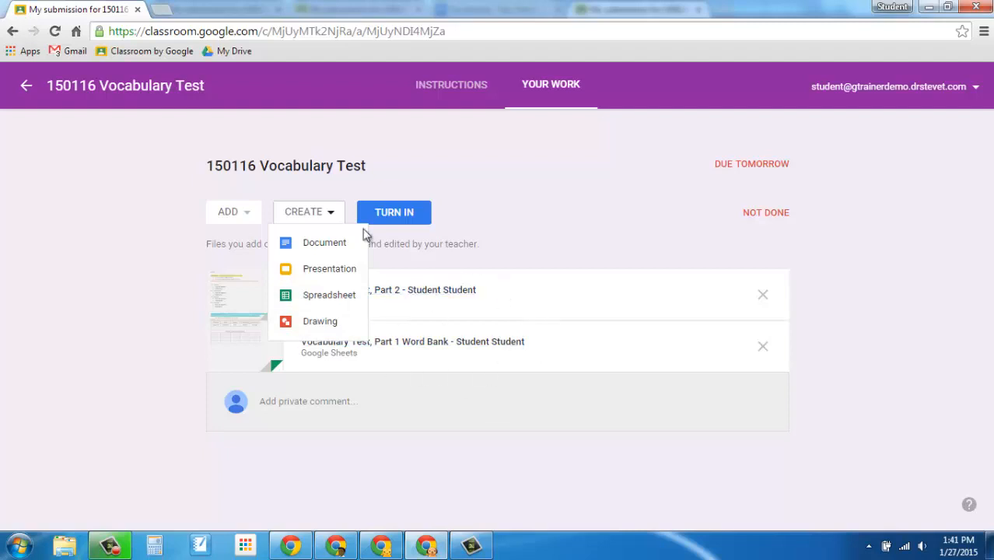
{"action": "left_click", "coordinate": [492, 207]}
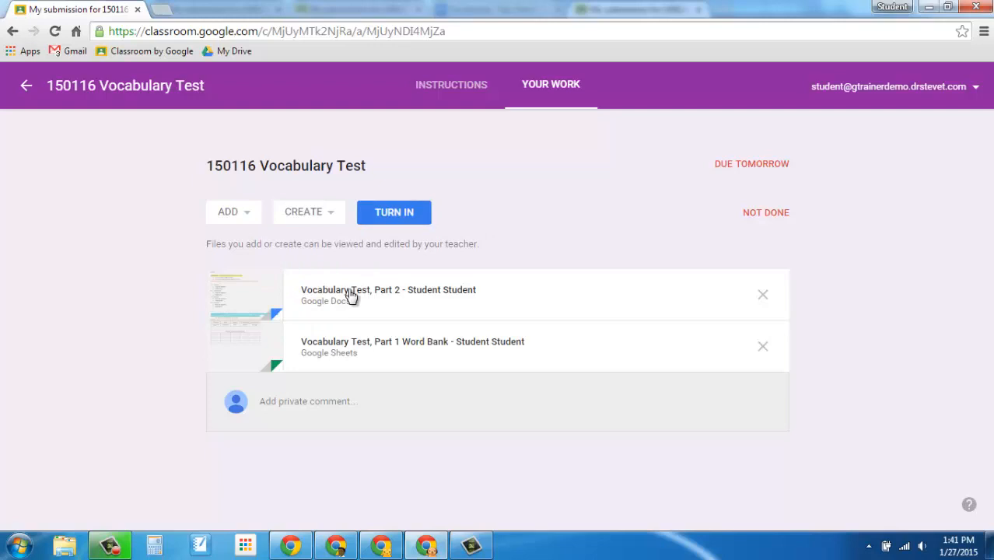
{"action": "left_click", "coordinate": [406, 221]}
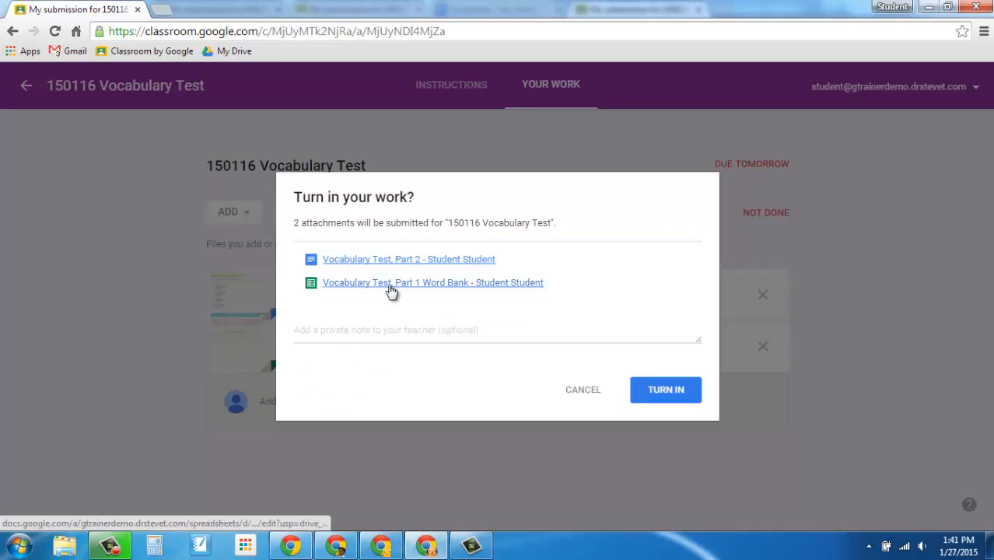
{"action": "left_click", "coordinate": [581, 392]}
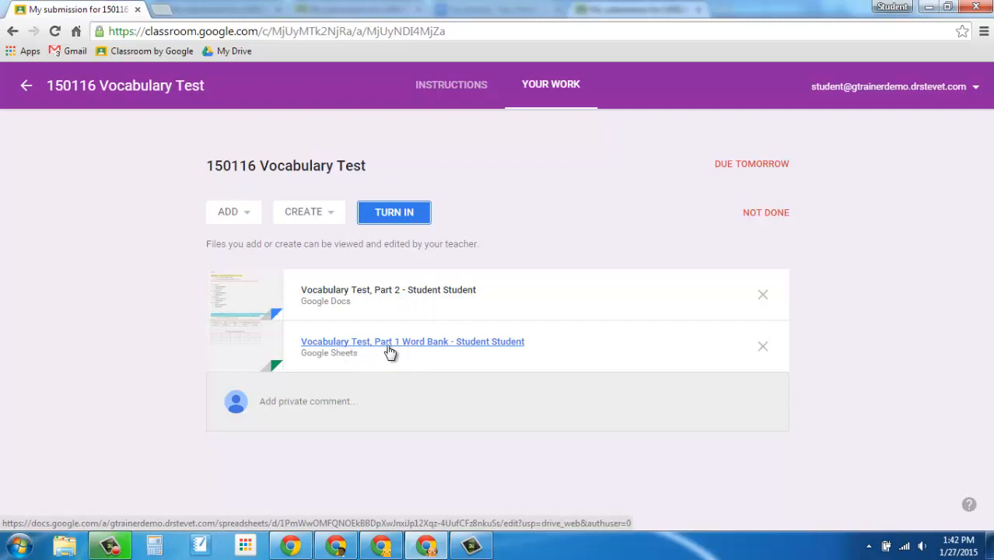
Open the Vocabulary Test, Part 1 Word Bank spreadsheet and the Vocabulary Test, Part 2 document from the assignment's attachments
{"action": "left_click", "coordinate": [473, 347]}
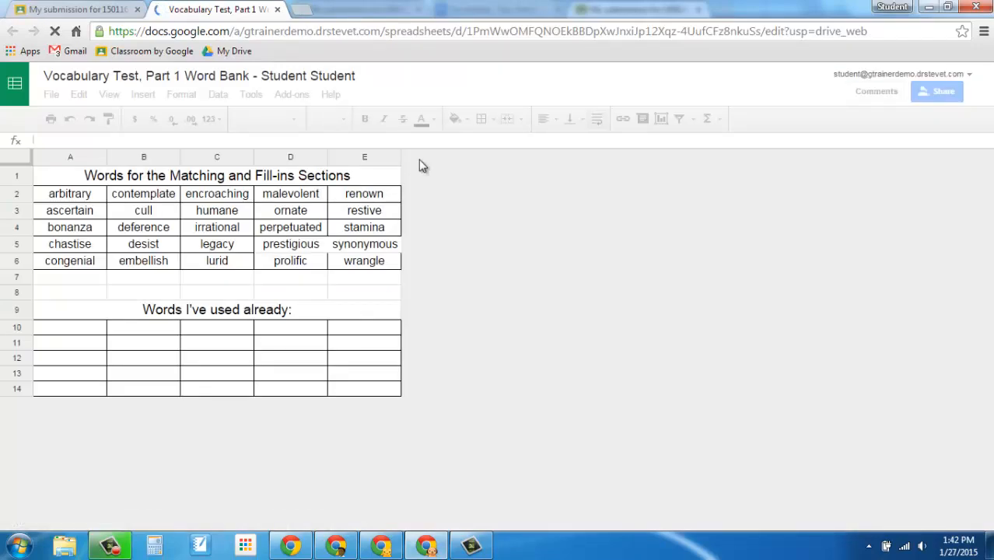
{"action": "left_click", "coordinate": [101, 11]}
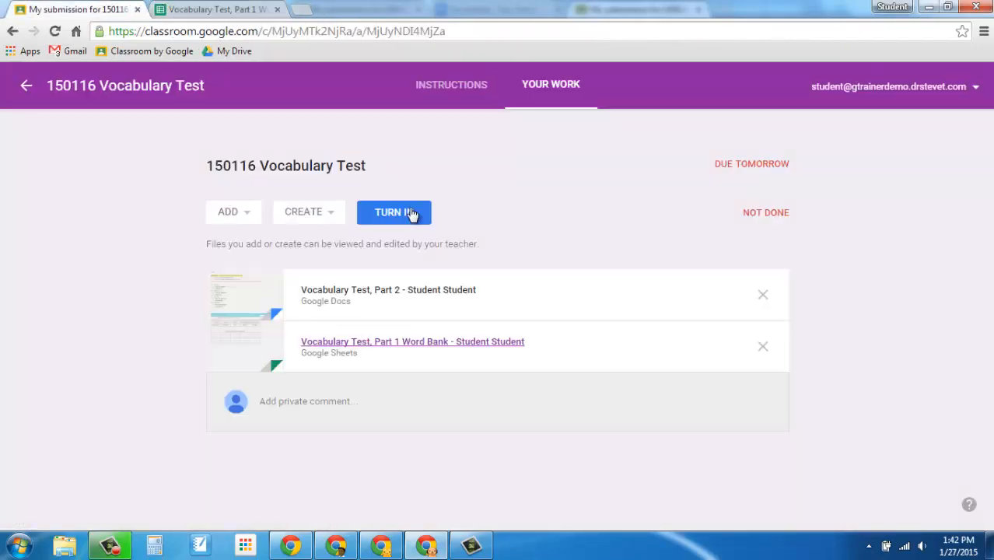
{"action": "left_click", "coordinate": [415, 291]}
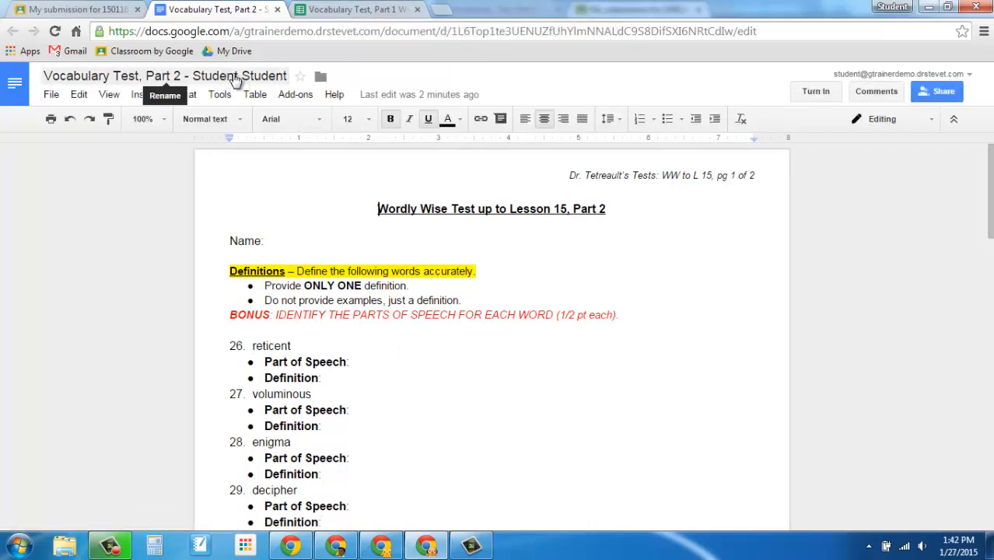
Answer item 26, reticent, with part of speech "adj" and definition "Sounding like a cow"
{"action": "left_click", "coordinate": [378, 365]}
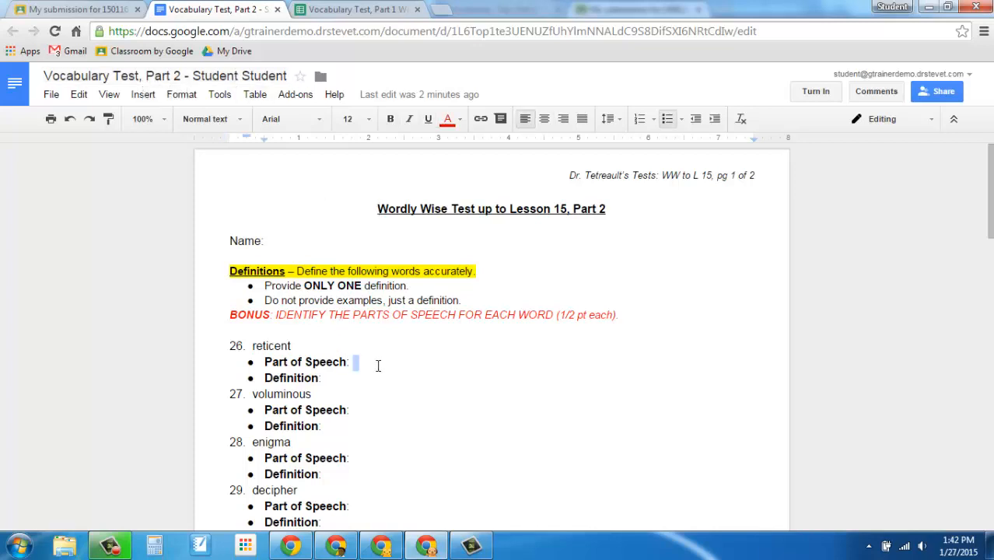
{"action": "type", "text": "adj"}
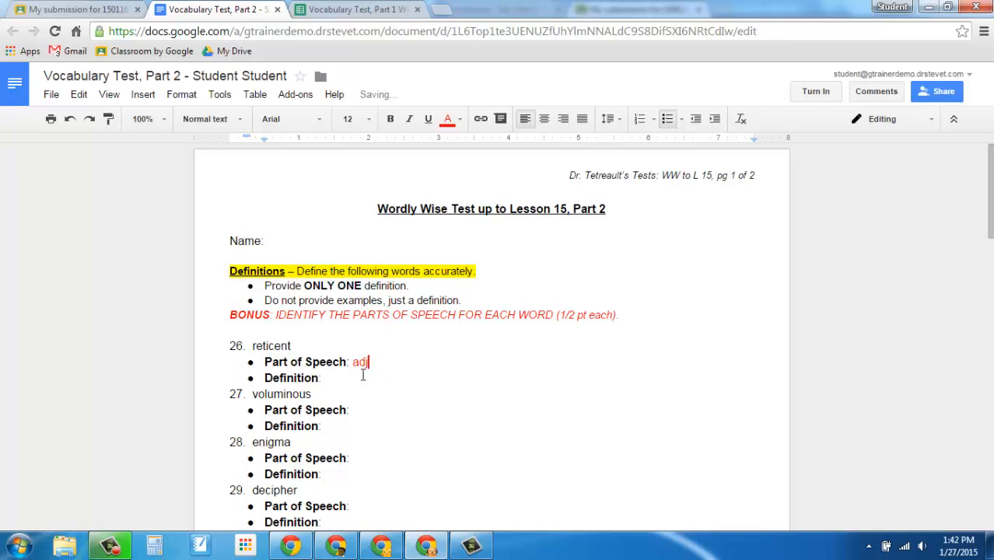
{"action": "type", "text": "Sounding like a cow"}
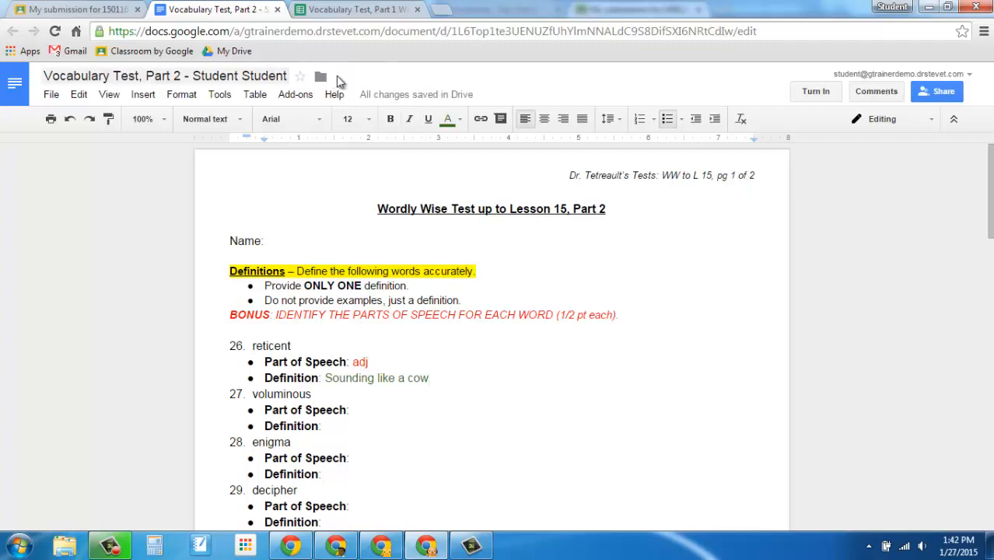
Return to the English 210 class stream and open the Google Forms link attached to the 150116 Vocabulary Test assignment
{"action": "left_click", "coordinate": [78, 10]}
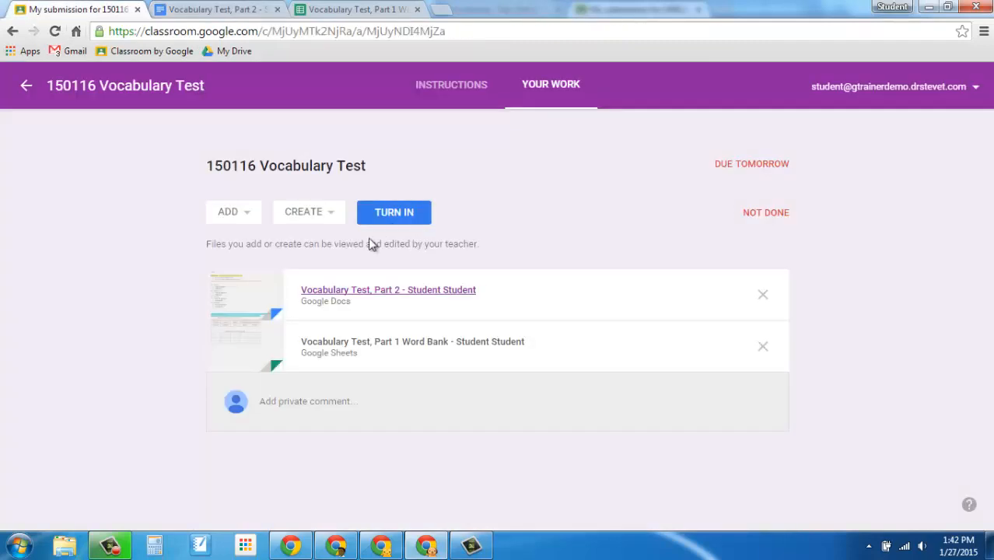
{"action": "left_click", "coordinate": [26, 87]}
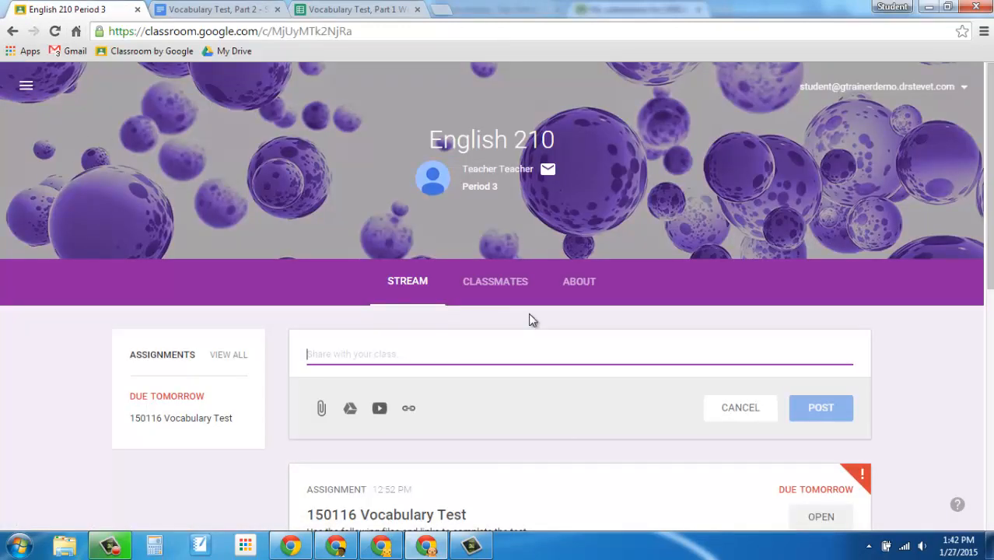
{"action": "scroll", "coordinate": [529, 317], "scroll_direction": "down", "scroll_amount": 3}
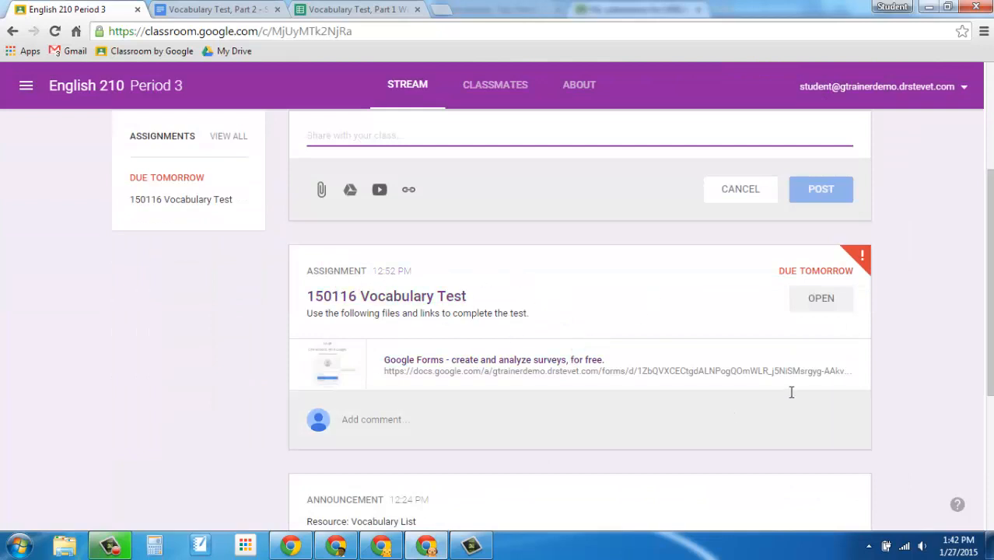
{"action": "left_click", "coordinate": [420, 364]}
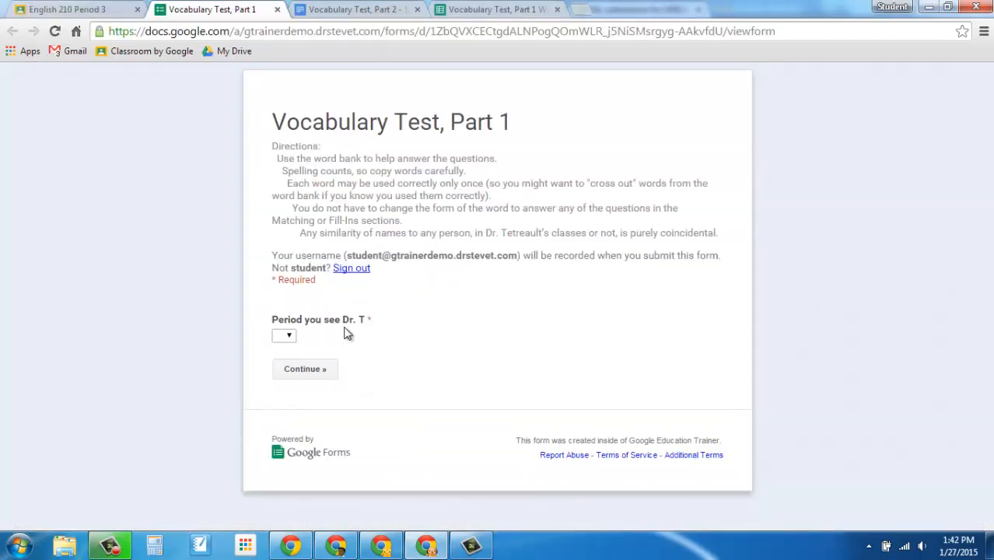
Choose the class period in the Vocabulary Test, Part 1 form and continue to the Matching section
{"action": "left_click", "coordinate": [289, 336]}
{"action": "left_click", "coordinate": [285, 370]}
{"action": "left_click", "coordinate": [305, 369]}
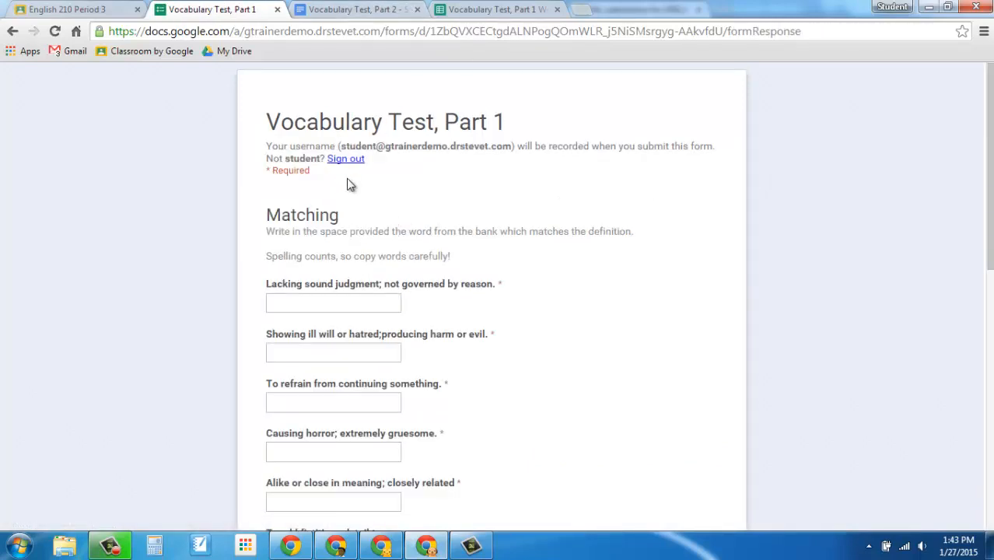
Copy "irrational" from the word bank into the form's first Matching answer, and enter "malevolent" as the second answer
{"action": "left_click", "coordinate": [500, 9]}
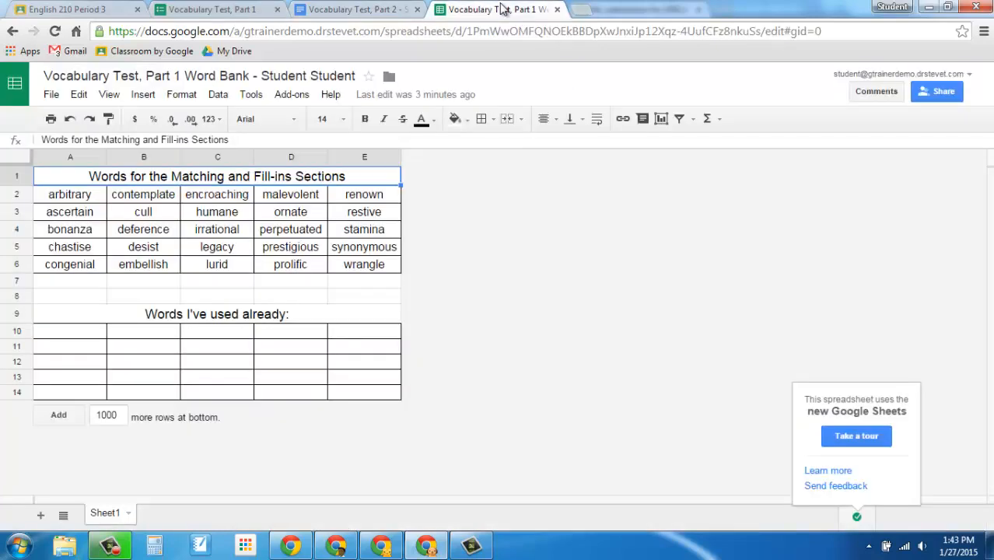
{"action": "left_click", "coordinate": [222, 11]}
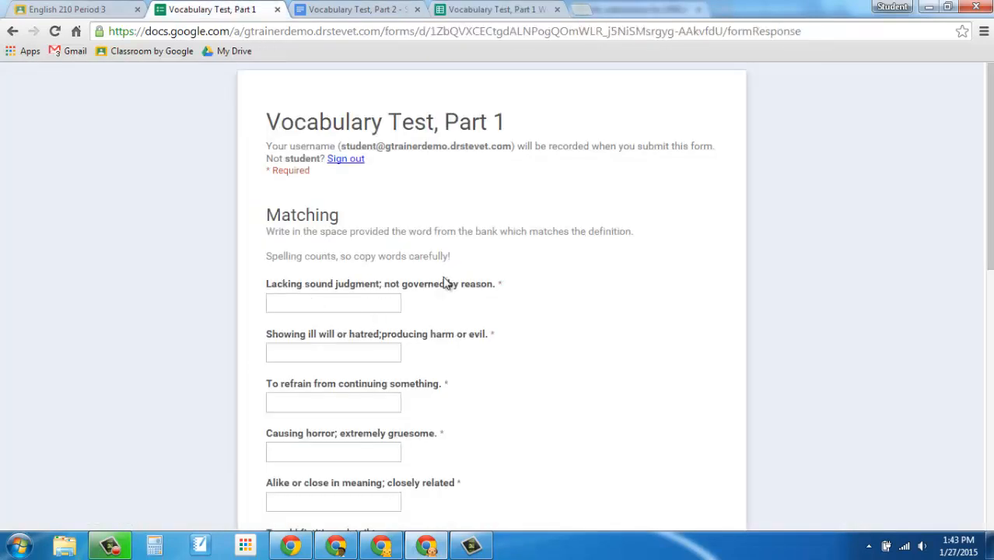
{"action": "left_click", "coordinate": [498, 10]}
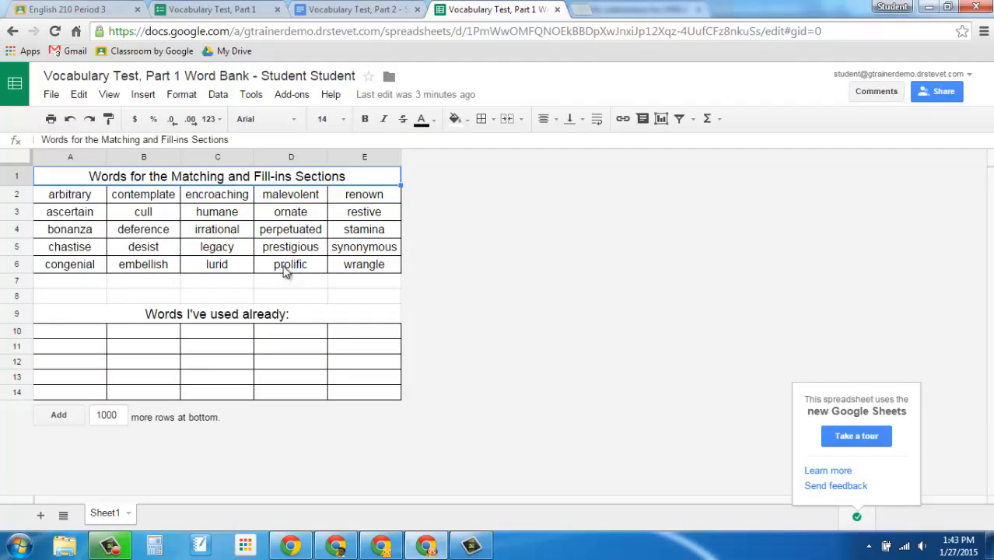
{"action": "left_click", "coordinate": [224, 232]}
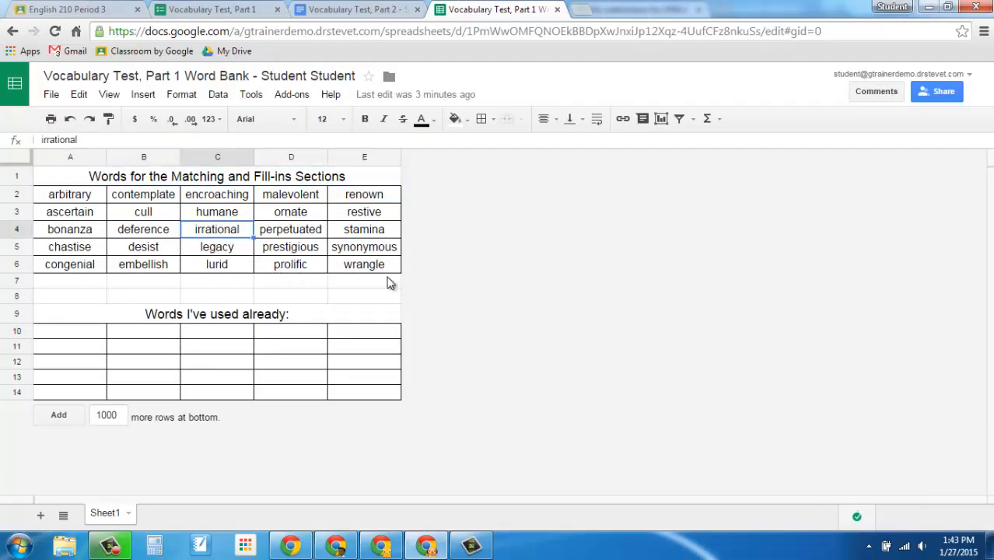
{"action": "key", "text": "ctrl+c"}
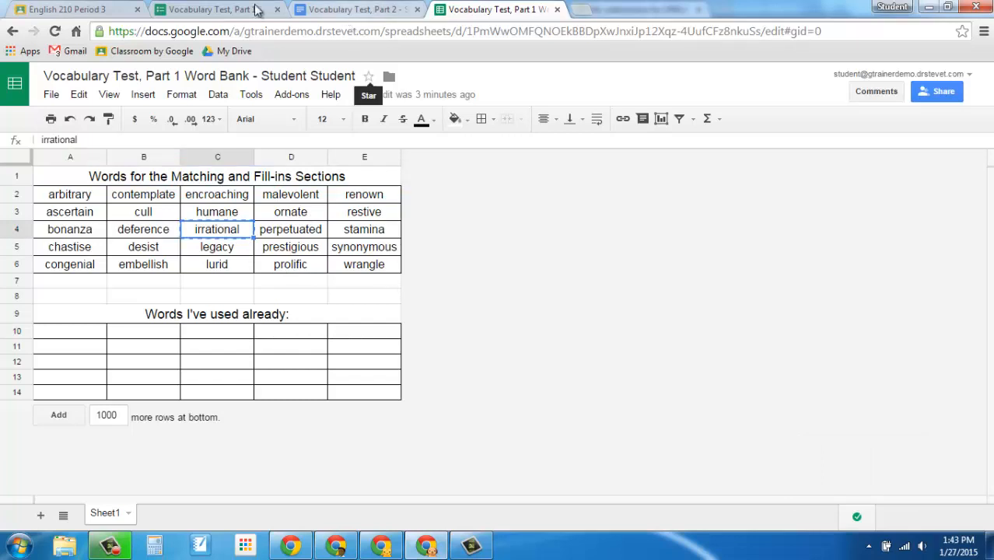
{"action": "left_click", "coordinate": [198, 8]}
{"action": "left_click", "coordinate": [294, 303]}
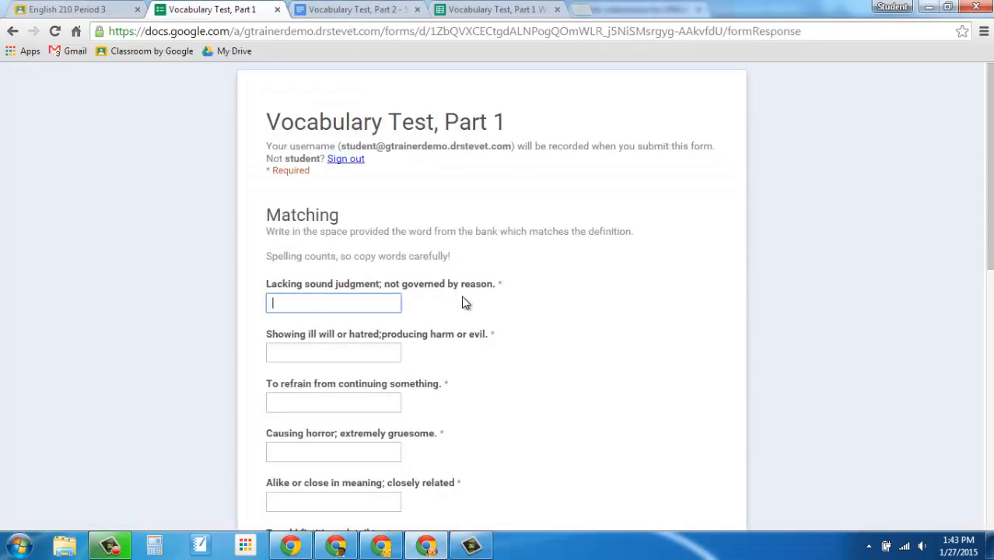
{"action": "key", "text": "ctrl+v"}
{"action": "left_click", "coordinate": [360, 357]}
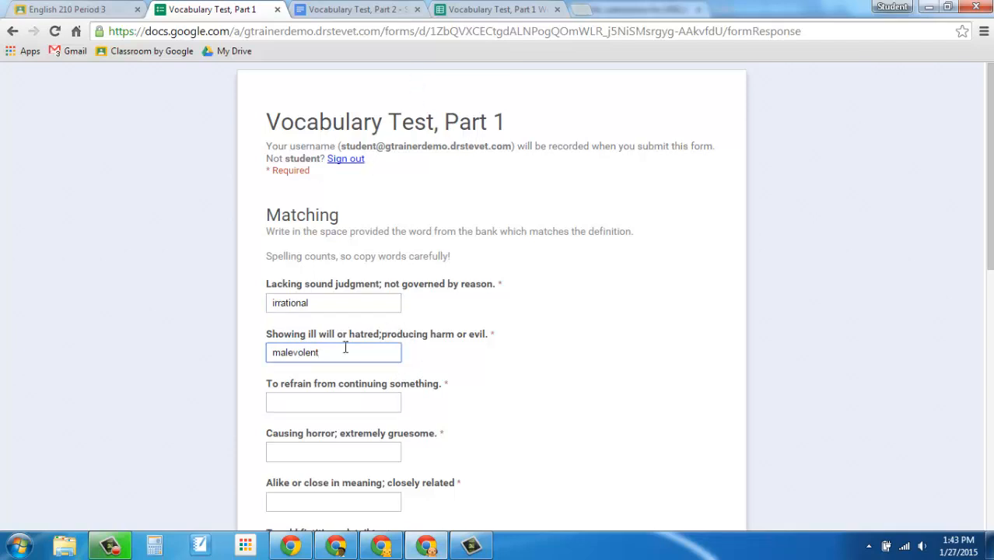
Move "irrational" in the word bank spreadsheet from C4 to C11 under "Words I've used already:"
{"action": "left_click", "coordinate": [484, 8]}
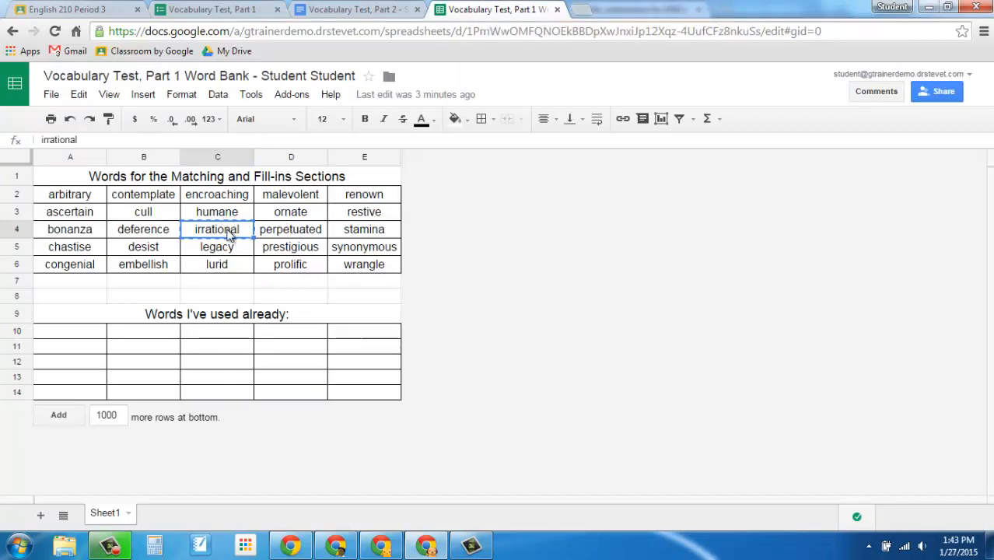
{"action": "left_click", "coordinate": [212, 349]}
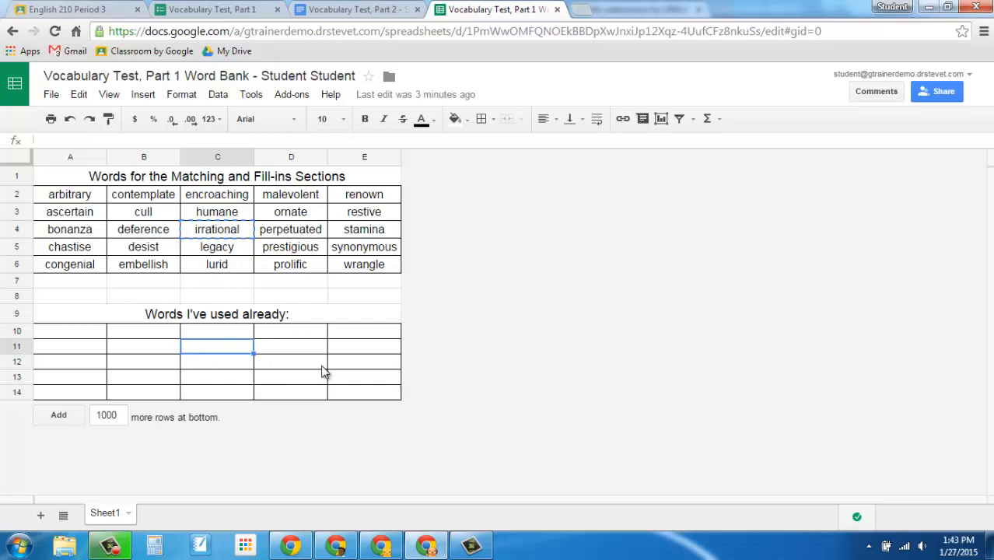
{"action": "key", "text": "ctrl+v"}
Move "malevolent" from D2 to D10 in the used-words table and return to the Vocabulary Test, Part 1 form
{"action": "left_click", "coordinate": [298, 201]}
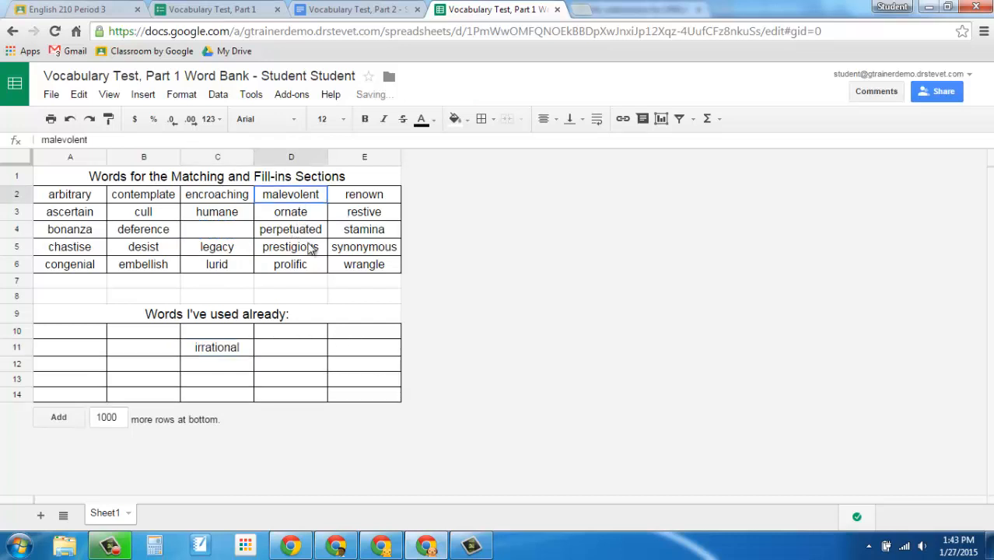
{"action": "key", "text": "ctrl+x"}
{"action": "left_click", "coordinate": [297, 335]}
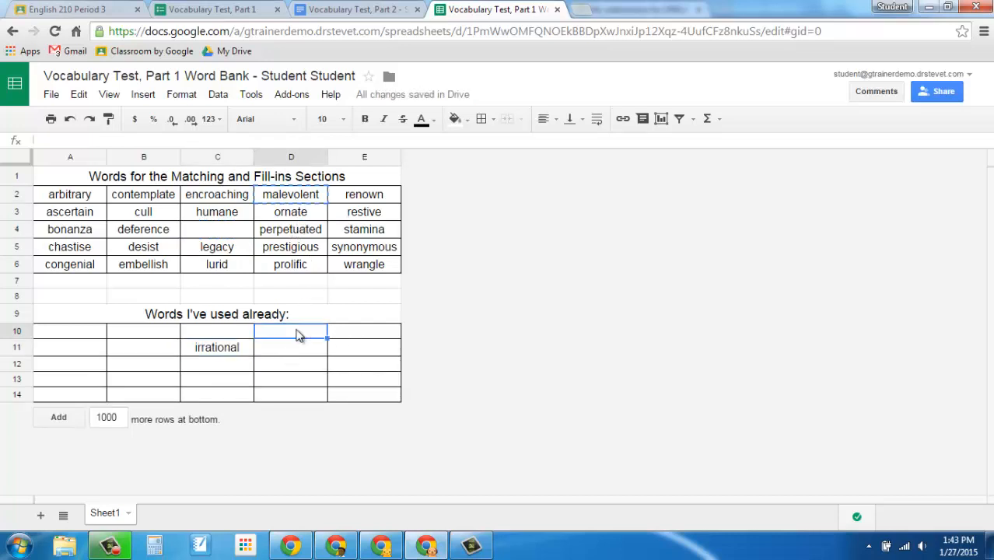
{"action": "key", "text": "ctrl+v"}
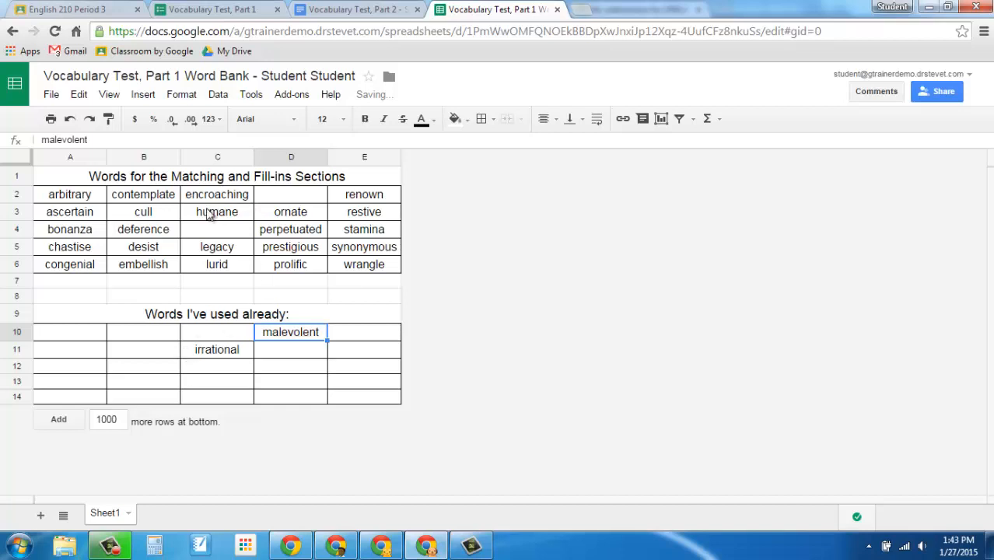
{"action": "left_click", "coordinate": [233, 9]}
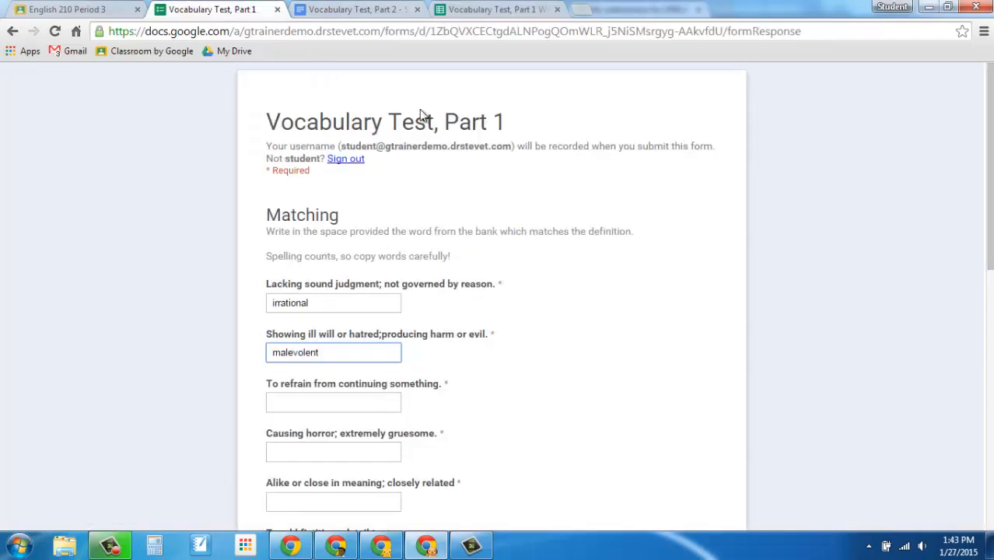
Enter "l" as the Matching answer for each definition from "To refrain from continuing something." through "To find out for certain."
{"action": "scroll", "coordinate": [500, 294], "scroll_direction": "down", "scroll_amount": 12}
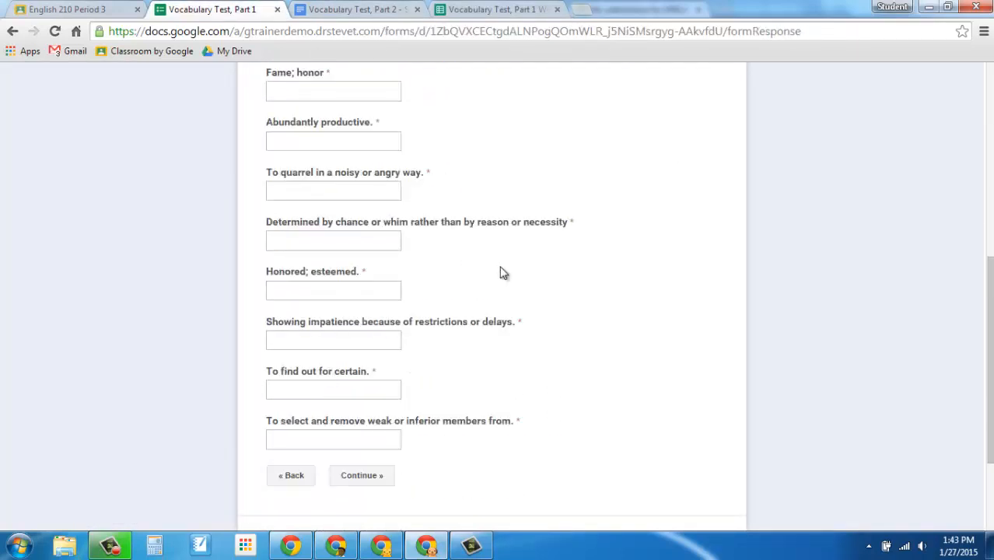
{"action": "scroll", "coordinate": [520, 256], "scroll_direction": "up", "scroll_amount": 6}
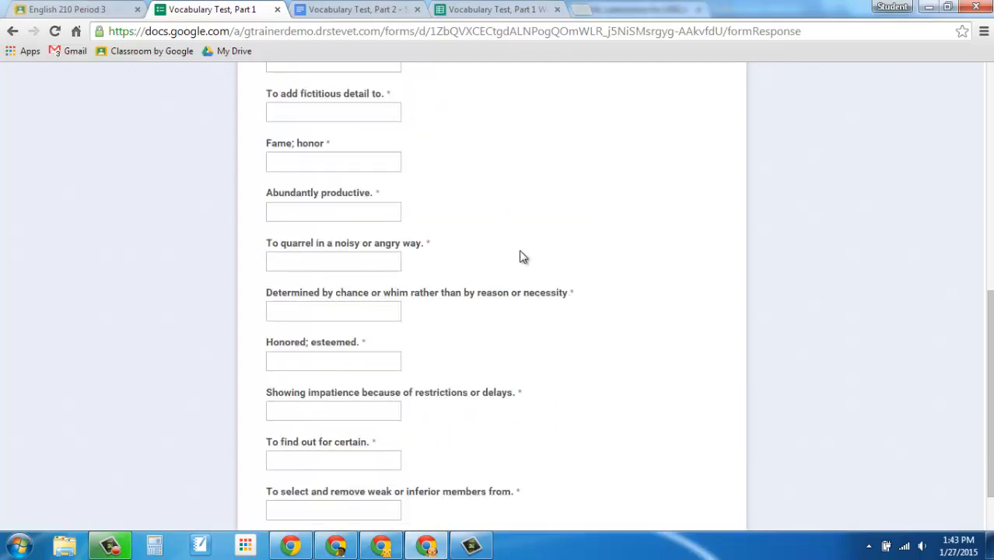
{"action": "scroll", "coordinate": [523, 257], "scroll_direction": "up", "scroll_amount": 2}
{"action": "scroll", "coordinate": [429, 237], "scroll_direction": "down", "scroll_amount": 8}
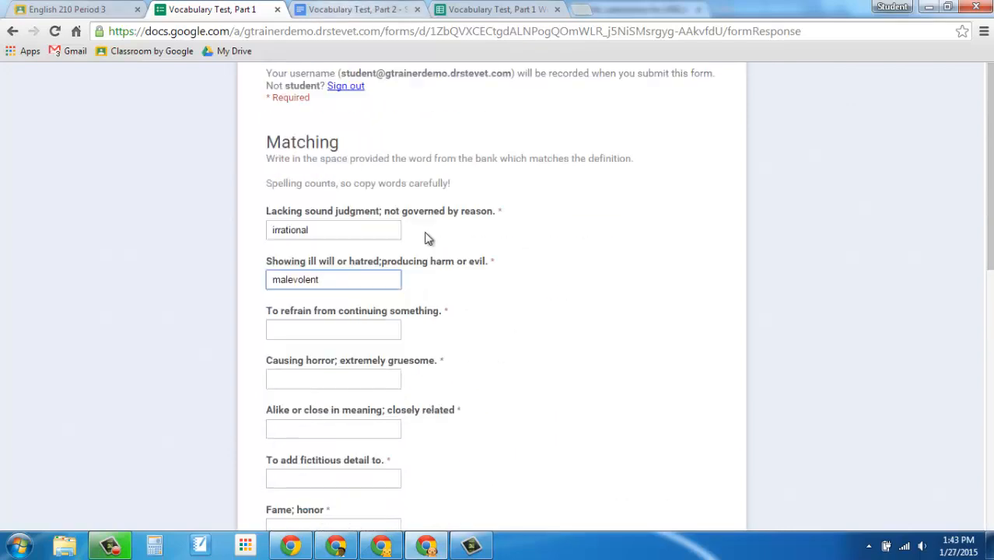
{"action": "scroll", "coordinate": [336, 189], "scroll_direction": "up", "scroll_amount": 5}
{"action": "left_click", "coordinate": [330, 180]}
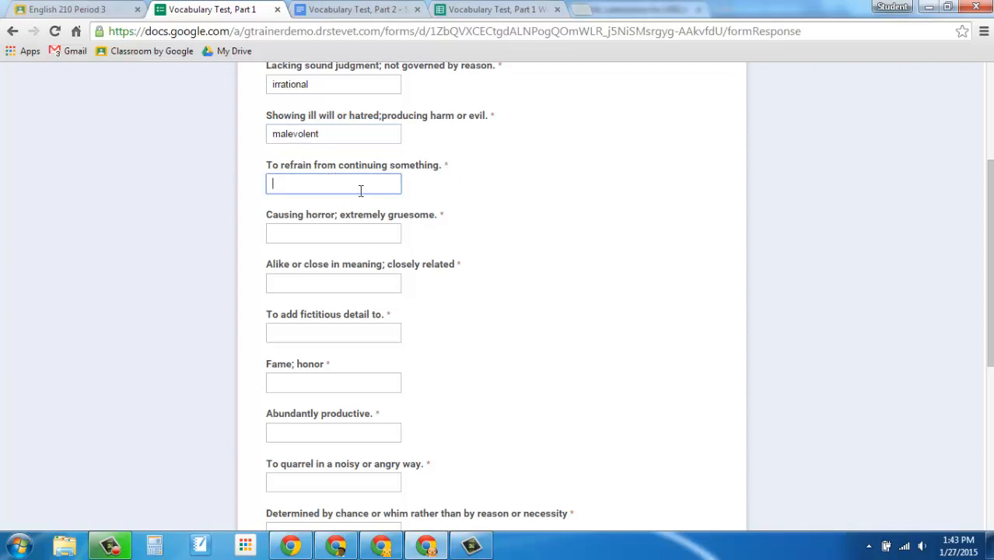
{"action": "type", "text": "l\tl\tl\tl\tl\tl\tl\tl\tl"}
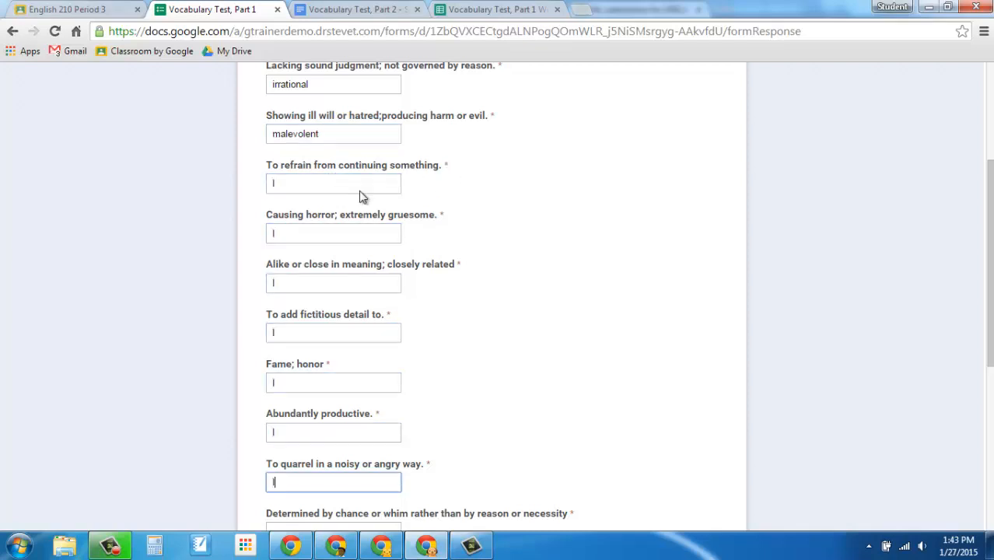
{"action": "key", "text": "Tab"}
{"action": "type", "text": "l"}
{"action": "key", "text": "Tab"}
{"action": "type", "text": "l"}
{"action": "key", "text": "Tab"}
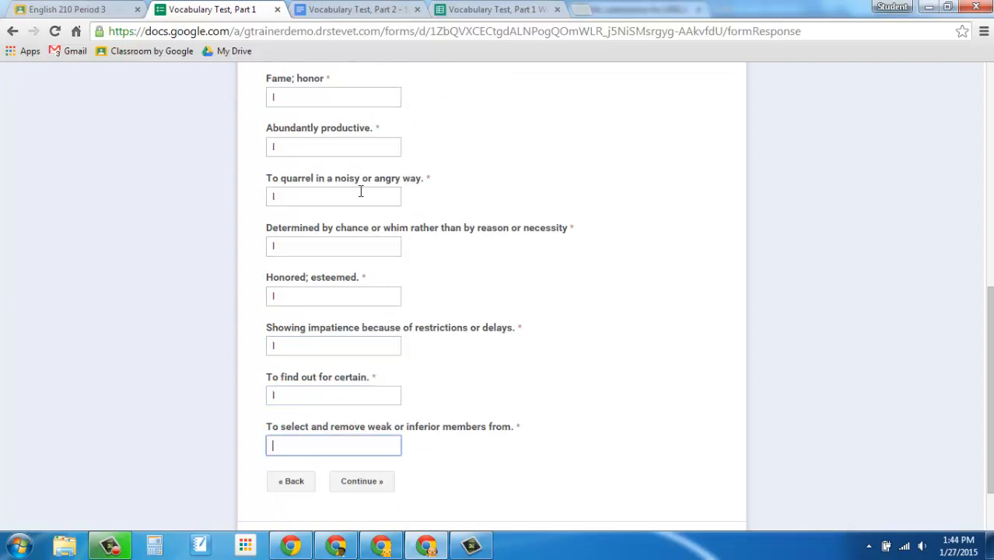
Enter "l" for "To select and remove weak or inferior members from." and continue to the Fill-Ins section
{"action": "left_click", "coordinate": [358, 483]}
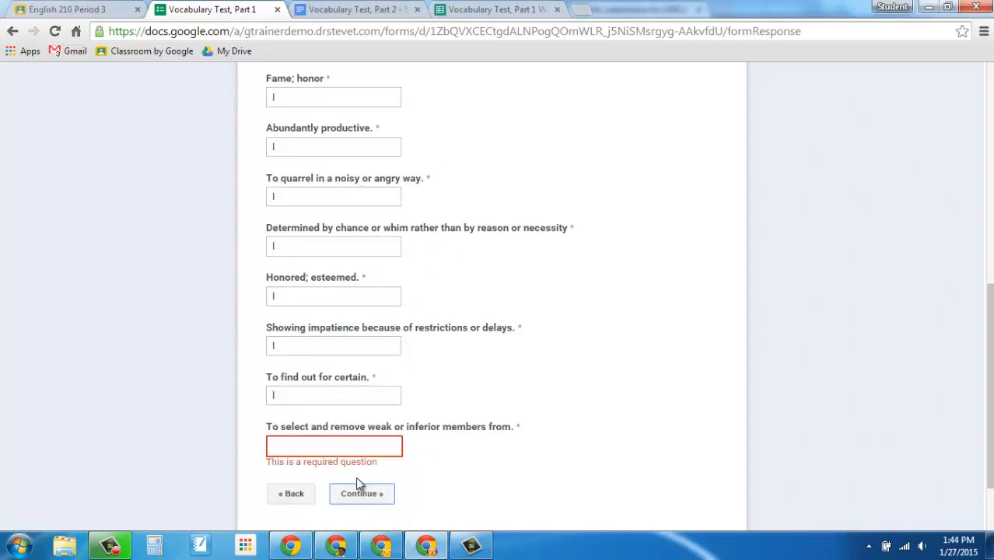
{"action": "left_click", "coordinate": [315, 447]}
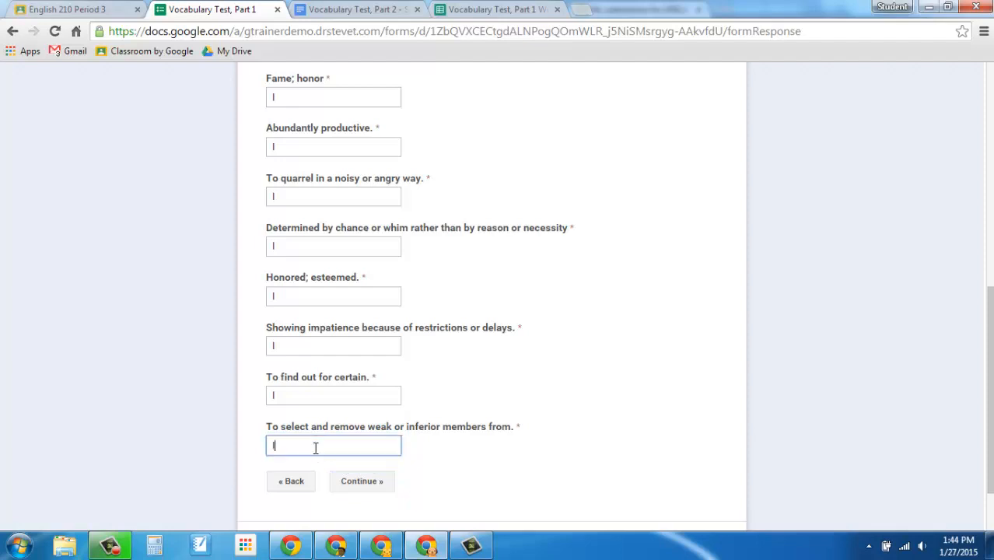
{"action": "left_click", "coordinate": [359, 482]}
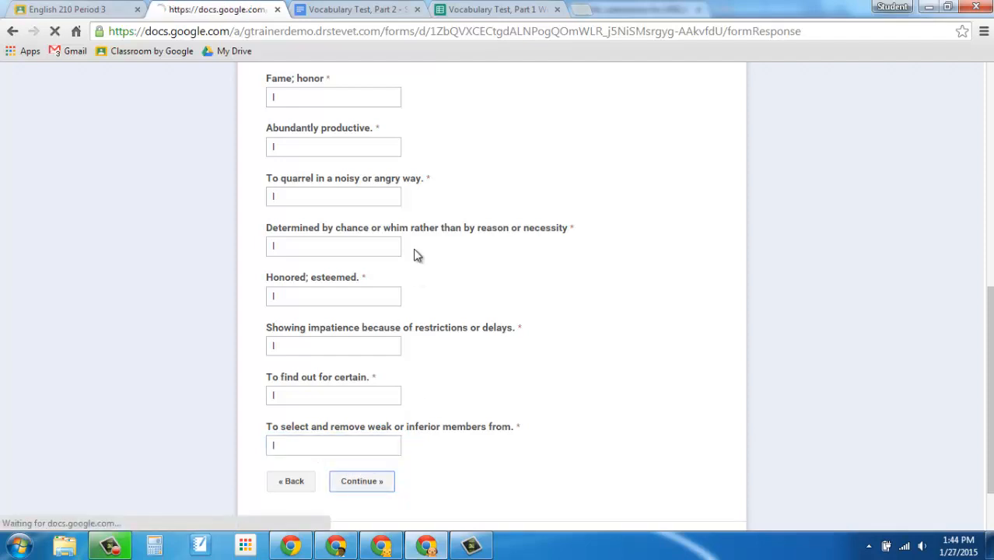
Answer every Fill-Ins question with "j" and submit the Vocabulary Test, Part 1 form
{"action": "left_click", "coordinate": [303, 300]}
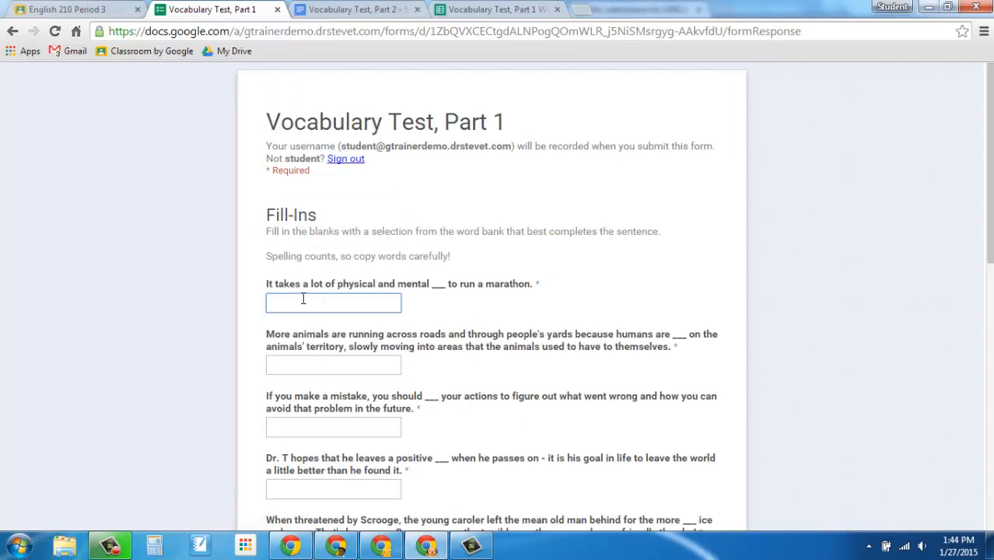
{"action": "key", "text": "j"}
{"action": "key", "text": "Tab"}
{"action": "key", "text": "j"}
{"action": "key", "text": "Tab"}
{"action": "key", "text": "j"}
{"action": "key", "text": "Tab"}
{"action": "key", "text": "j"}
{"action": "key", "text": "Tab"}
{"action": "key", "text": "j"}
{"action": "key", "text": "Tab"}
{"action": "key", "text": "j"}
{"action": "key", "text": "Tab"}
{"action": "key", "text": "j"}
{"action": "key", "text": "Tab"}
{"action": "key", "text": "j"}
{"action": "key", "text": "Tab"}
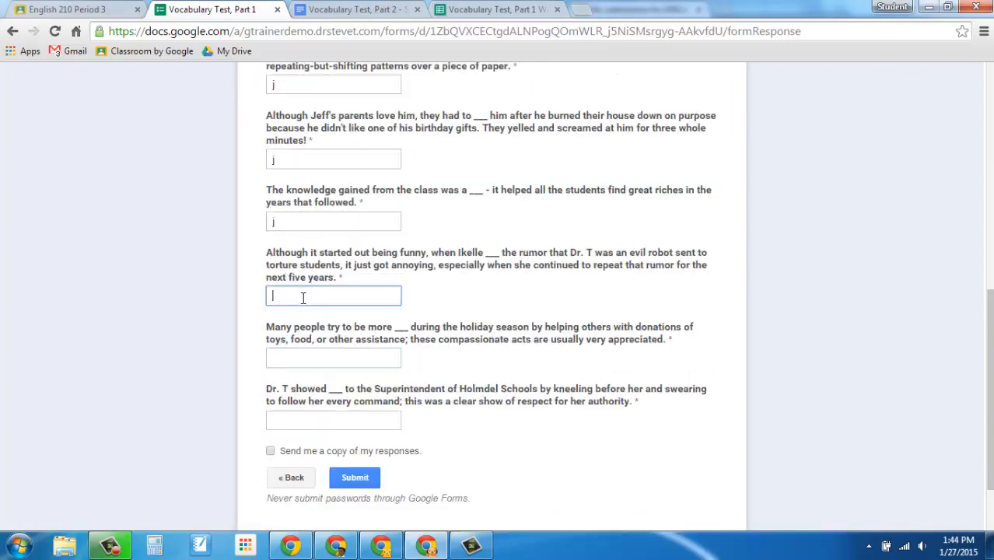
{"action": "type", "text": "j"}
{"action": "key", "text": "Tab"}
{"action": "type", "text": "j"}
{"action": "key", "text": "Tab"}
{"action": "type", "text": "j"}
{"action": "key", "text": "Tab"}
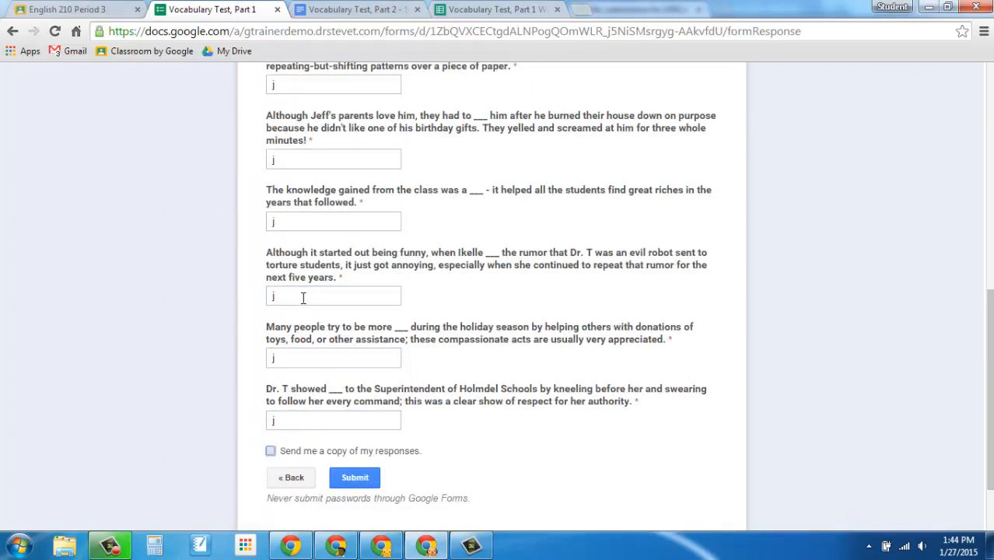
{"action": "left_click", "coordinate": [352, 478]}
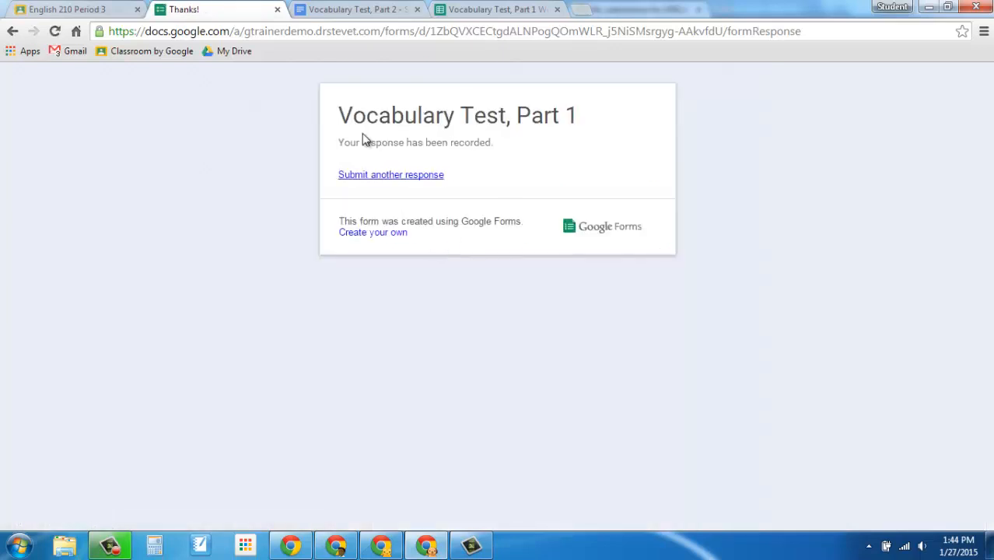
In the Vocabulary Test, Part 2 document, enter "adj" and the definition "Taking up lots of space" for voluminous
{"action": "left_click", "coordinate": [354, 9]}
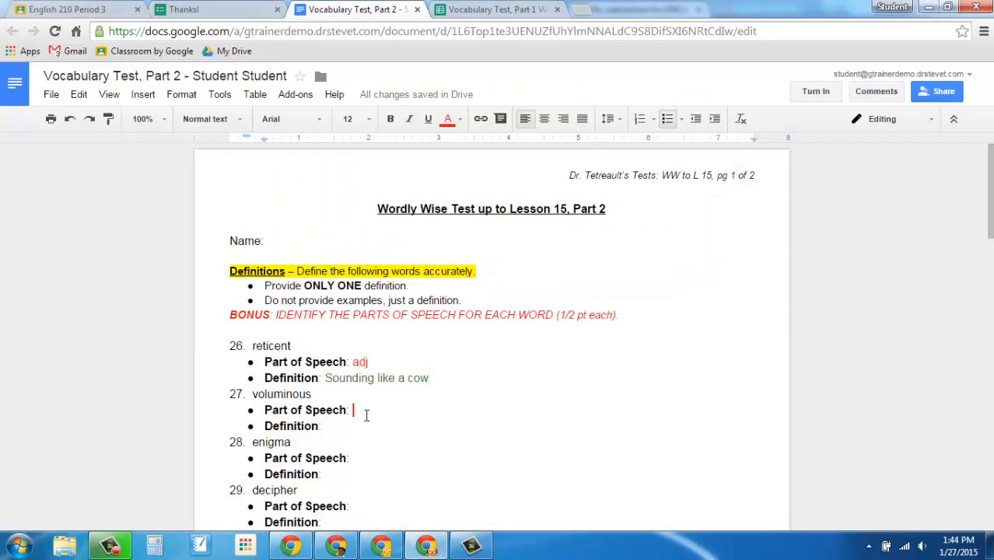
{"action": "type", "text": "adj"}
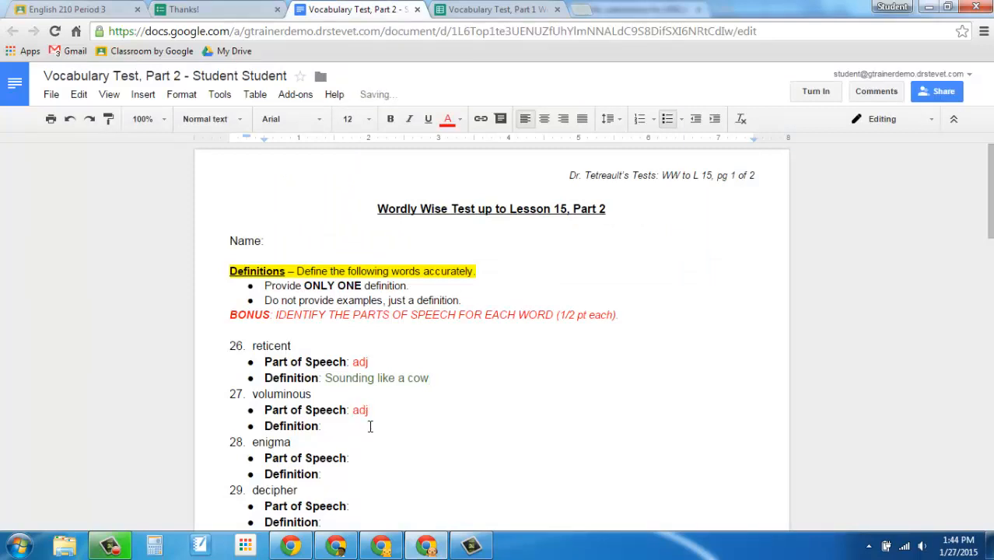
{"action": "type", "text": "Taking up lots of spa"}
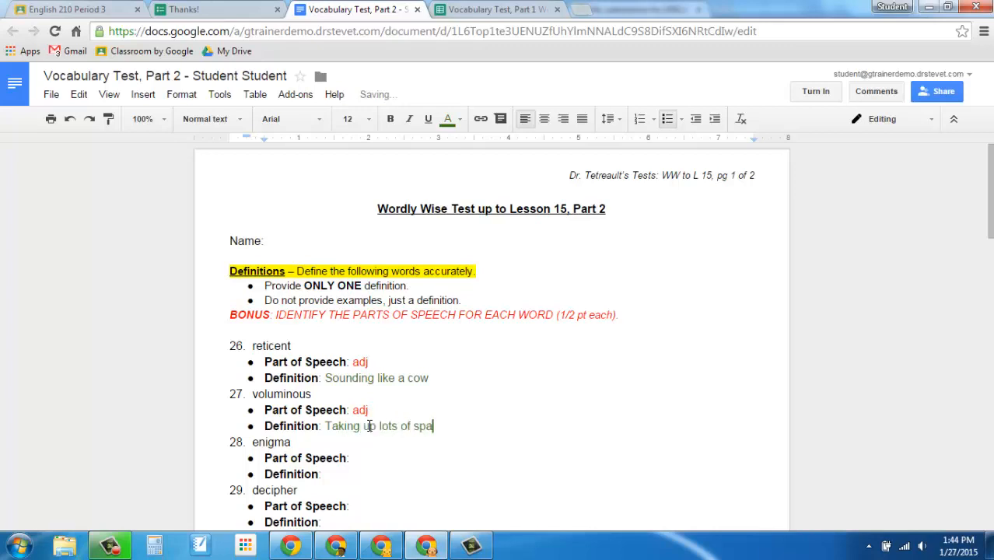
{"action": "type", "text": "ce"}
Turn in the 150116 Vocabulary Test assignment with the private note "This was so hard!"
{"action": "scroll", "coordinate": [479, 391], "scroll_direction": "down", "scroll_amount": 5}
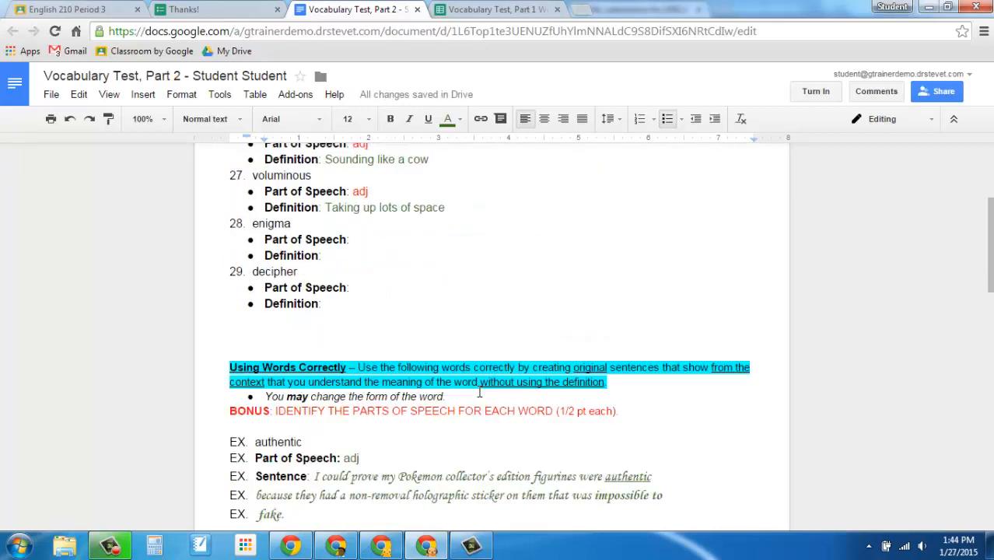
{"action": "scroll", "coordinate": [479, 391], "scroll_direction": "up", "scroll_amount": 5}
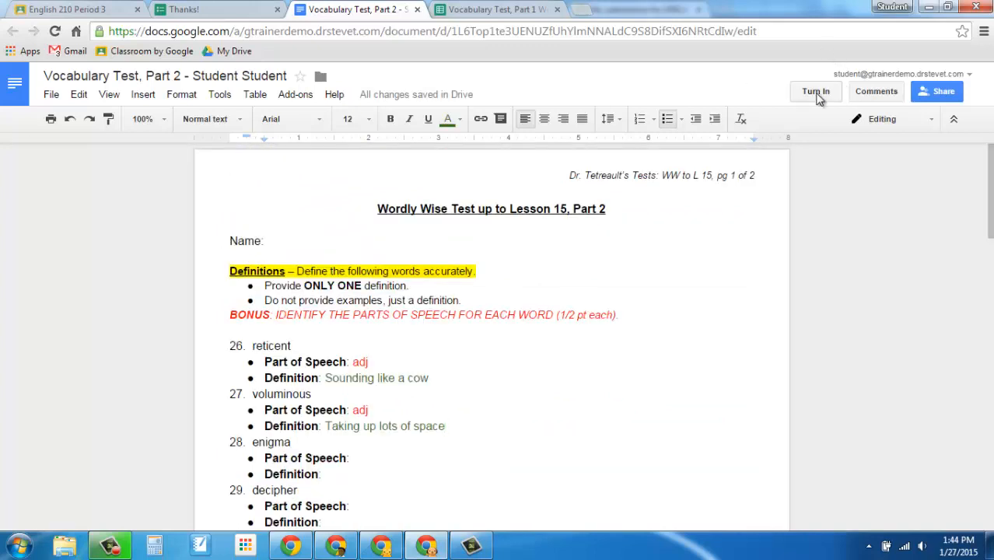
{"action": "left_click", "coordinate": [817, 93]}
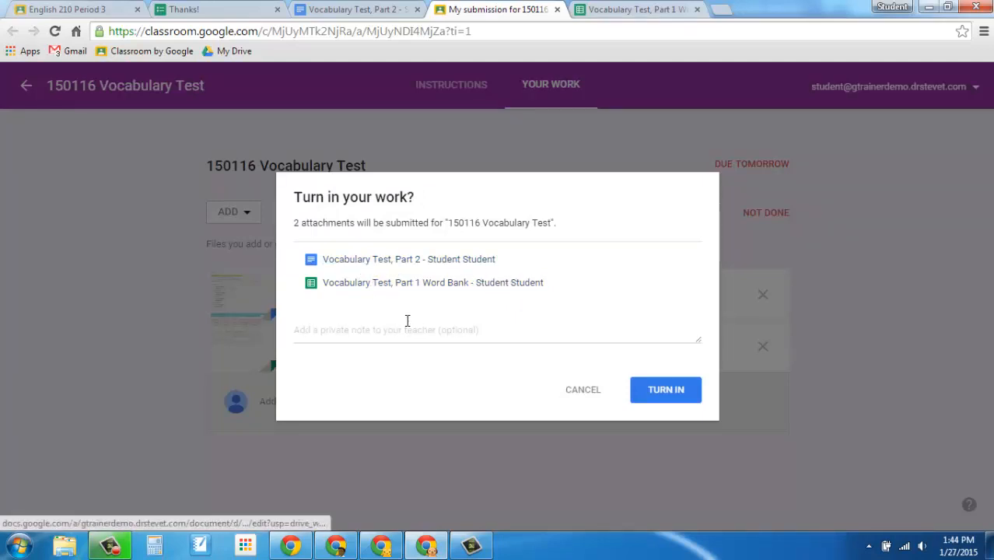
{"action": "left_click", "coordinate": [385, 331]}
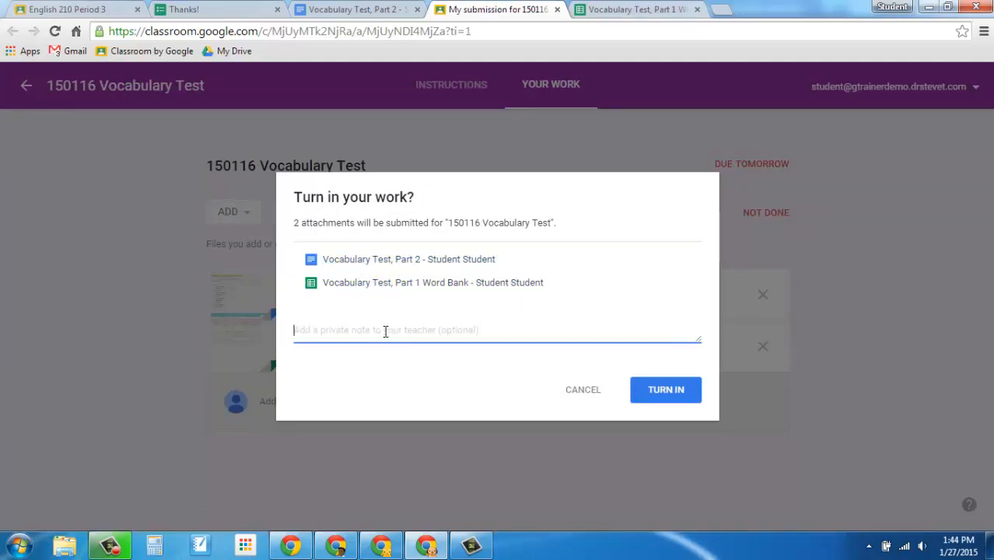
{"action": "type", "text": "This was so hard!"}
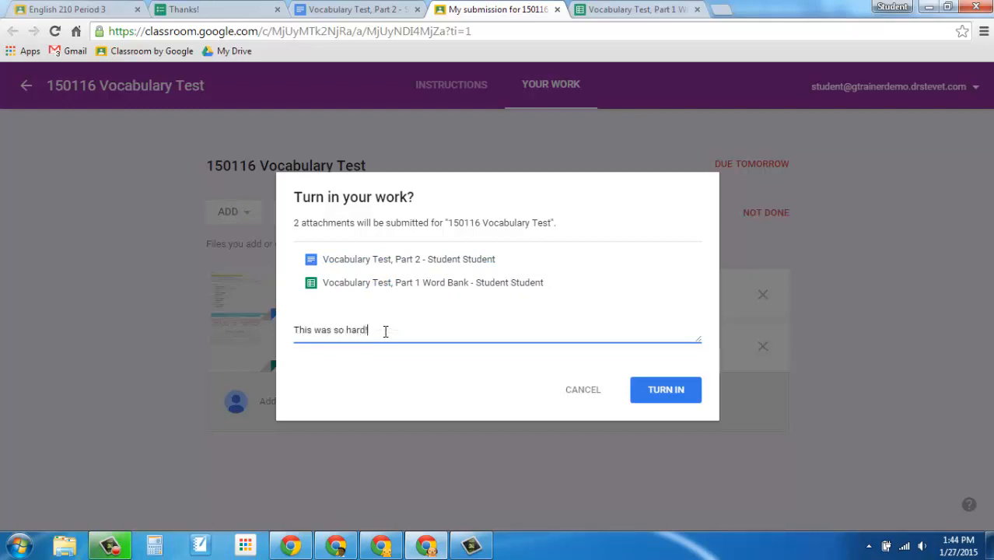
{"action": "left_click", "coordinate": [673, 391]}
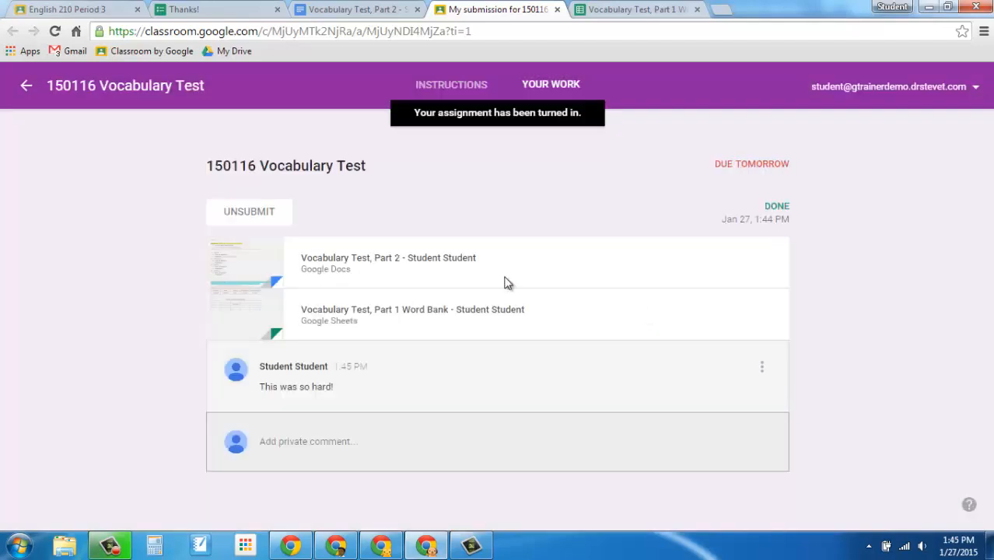
Open the submitted Part 2 document from the assignment, reload it and review its contents and editing access
{"action": "left_click", "coordinate": [401, 265]}
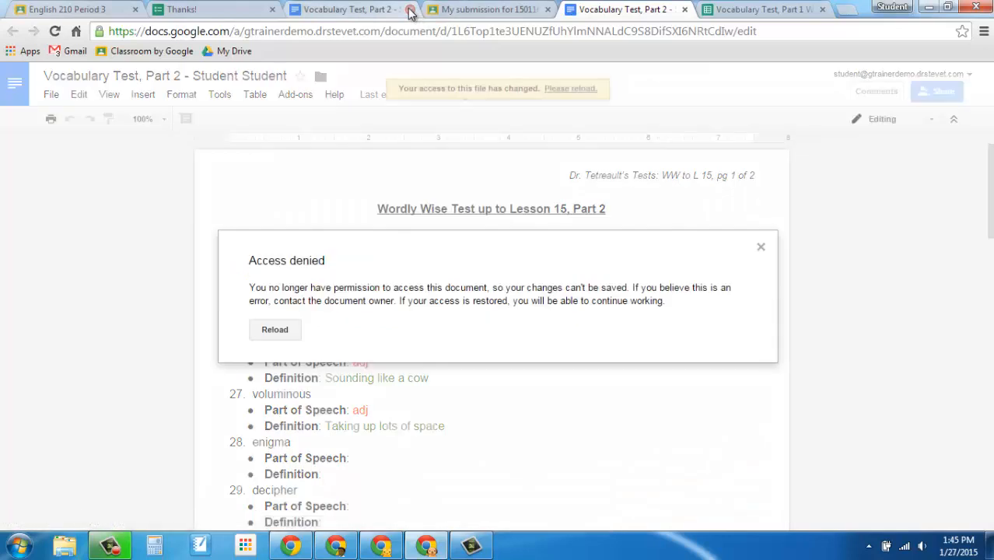
{"action": "left_click", "coordinate": [275, 330]}
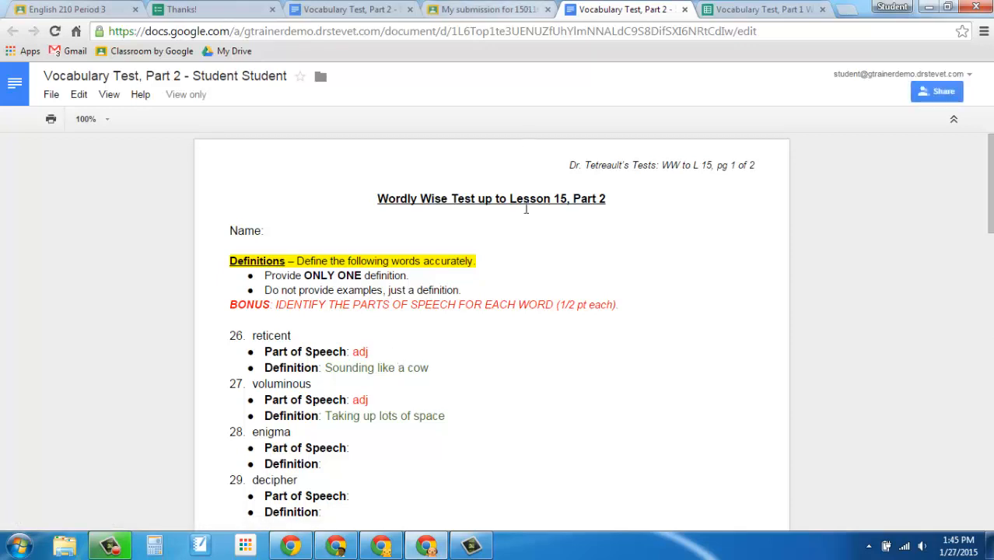
{"action": "scroll", "coordinate": [525, 339], "scroll_direction": "down", "scroll_amount": 2}
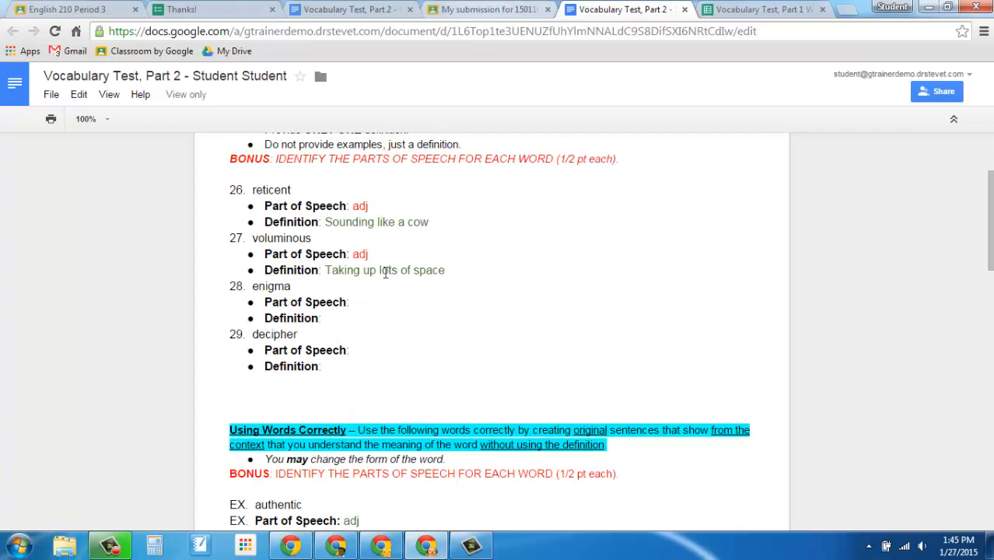
{"action": "scroll", "coordinate": [426, 351], "scroll_direction": "down", "scroll_amount": 5}
{"action": "scroll", "coordinate": [426, 351], "scroll_direction": "up", "scroll_amount": 5}
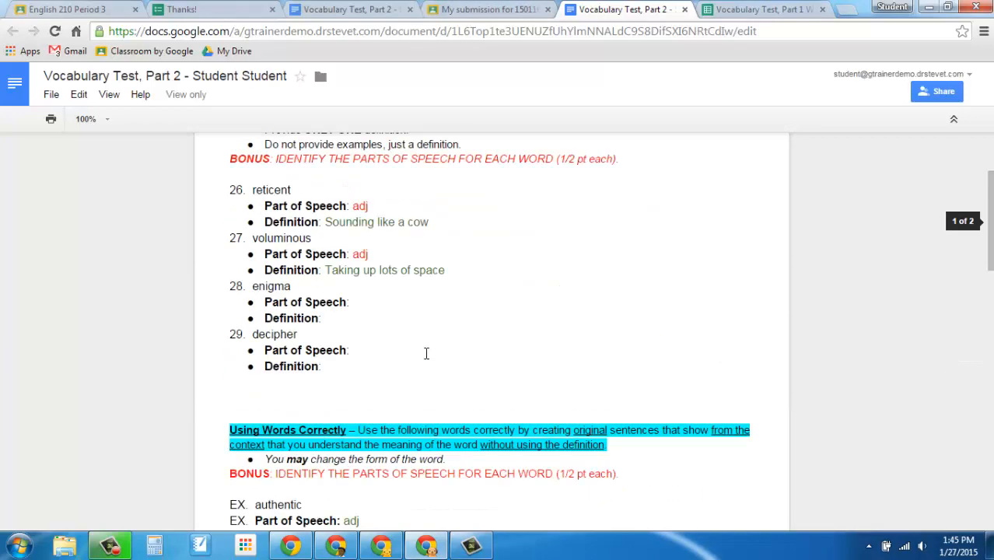
Close both Part 2 document pages, the word bank and the form confirmation, keeping the class and submission pages open
{"action": "left_click", "coordinate": [684, 11]}
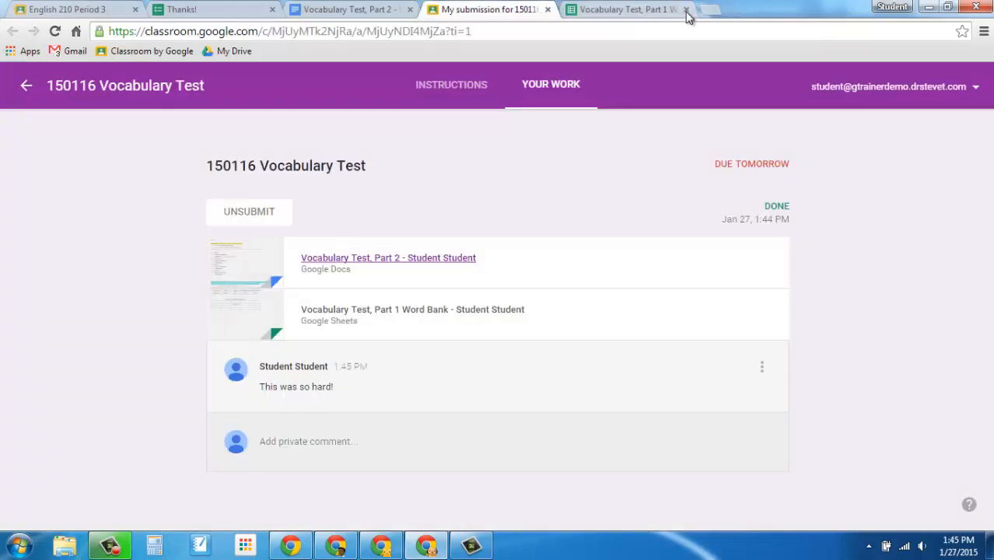
{"action": "left_click", "coordinate": [685, 10]}
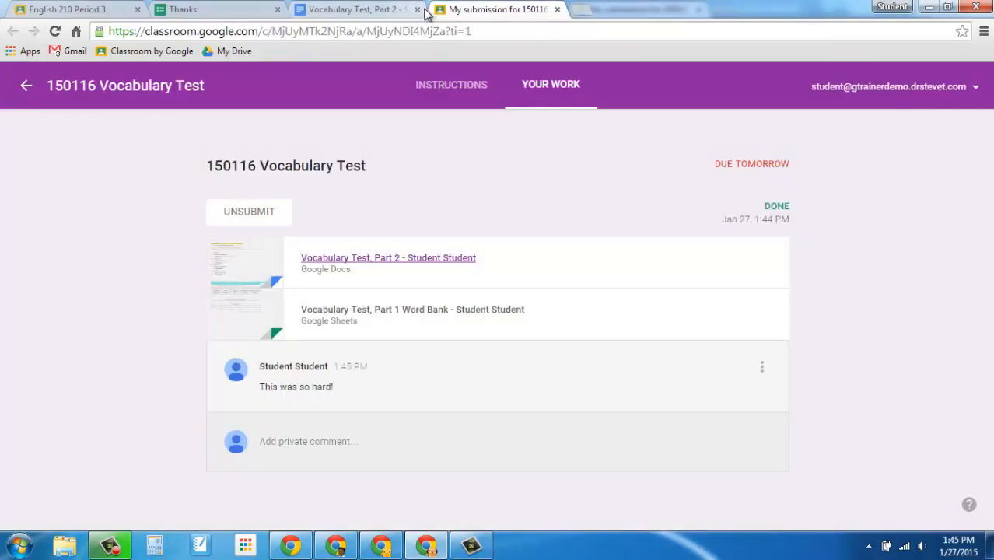
{"action": "left_click", "coordinate": [417, 10]}
{"action": "left_click", "coordinate": [277, 10]}
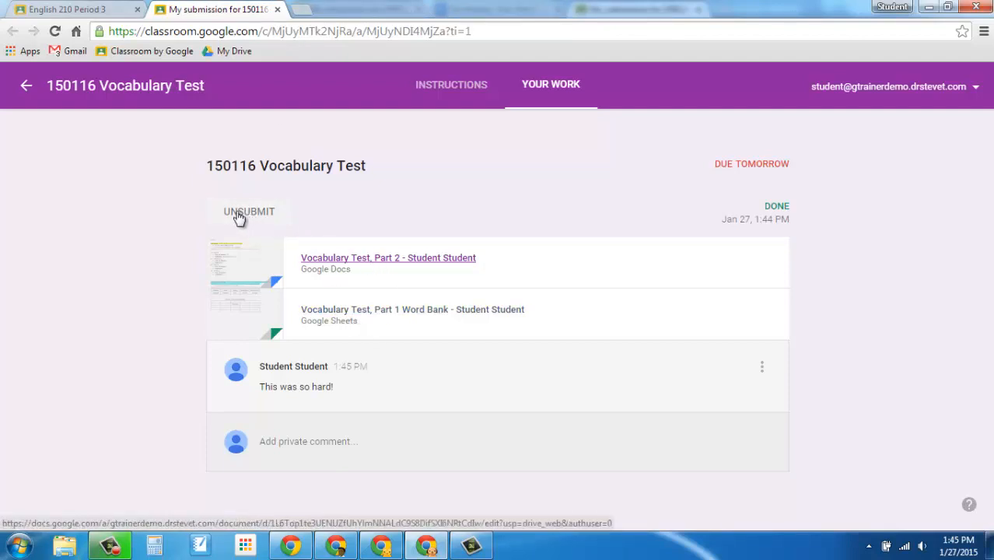
Unsubmit the 150116 Vocabulary Test assignment with the private note "I forgot to finish Part 2! Sorry!"
{"action": "left_click", "coordinate": [265, 218]}
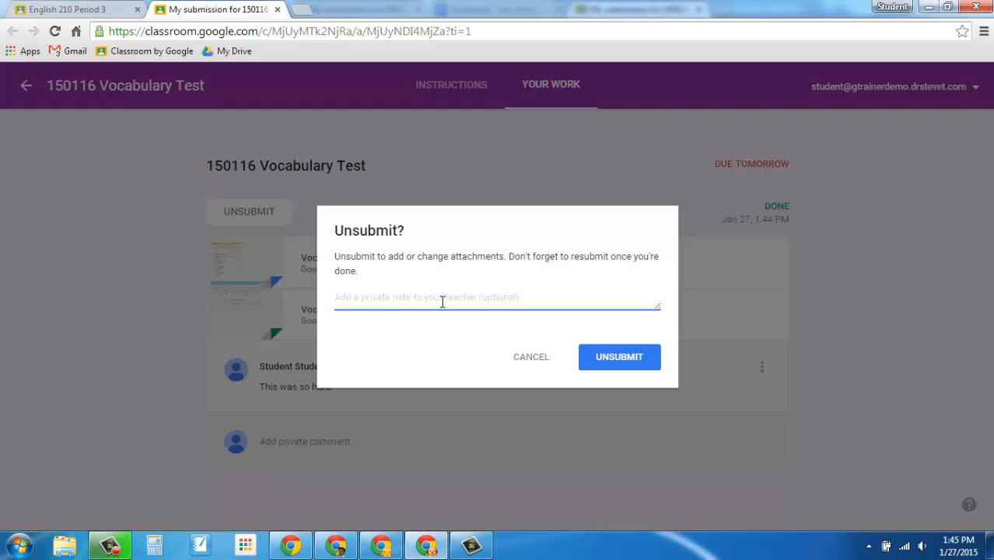
{"action": "type", "text": "I forgot to finish Part 2! Sor"}
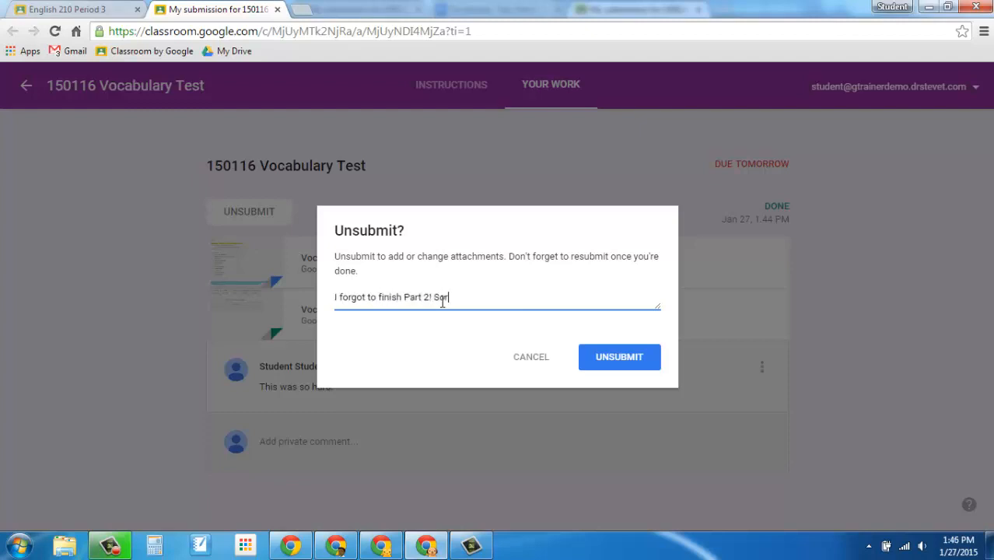
{"action": "type", "text": "y"}
{"action": "key", "text": "Return"}
{"action": "key", "text": "BackSpace"}
{"action": "type", "text": "!"}
{"action": "left_click", "coordinate": [621, 363]}
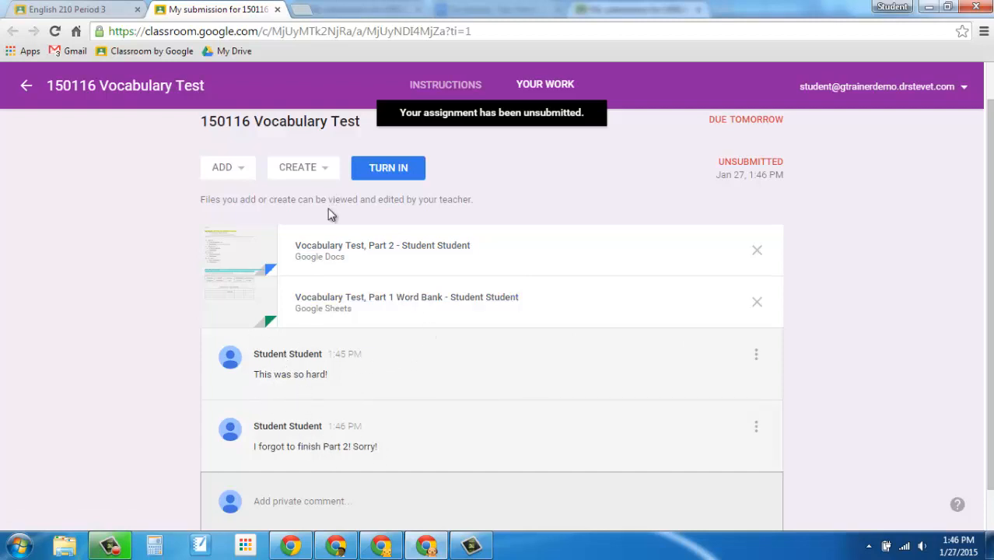
Reopen the Part 2 document from the assignment and enter "Noun" as the part of speech for enigma
{"action": "left_click", "coordinate": [397, 247]}
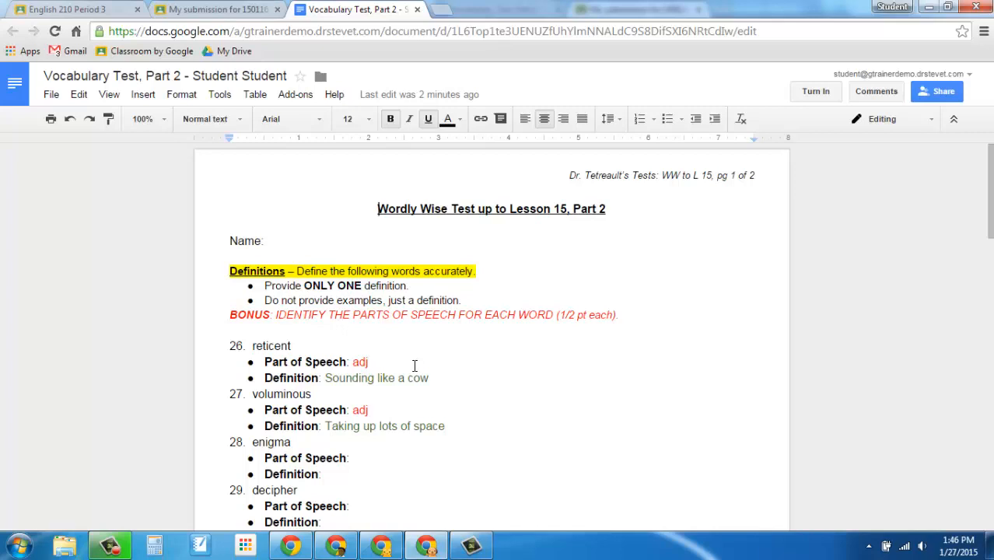
{"action": "left_click", "coordinate": [374, 459]}
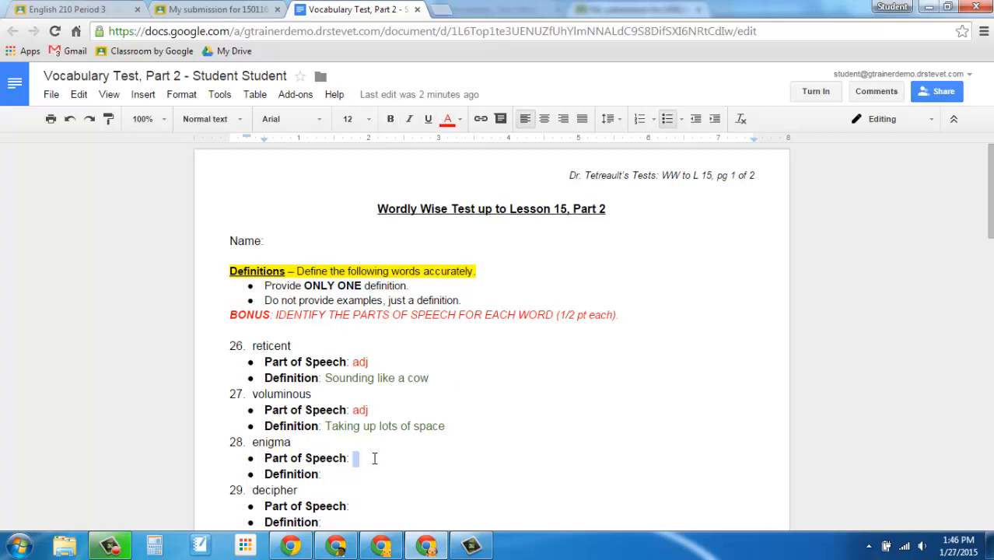
{"action": "type", "text": "Noun"}
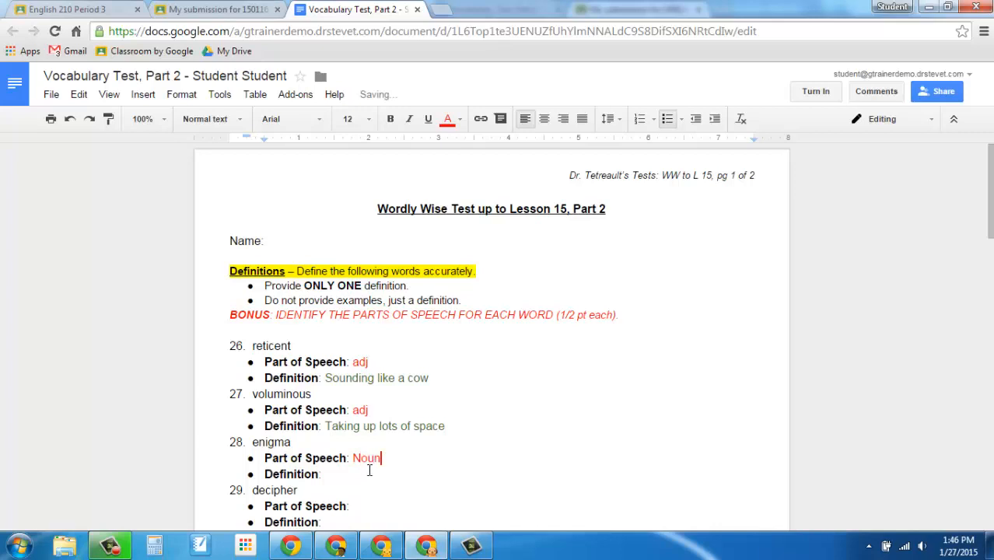
Turn in the Part 2 document and the Part 1 word bank for the 150116 Vocabulary Test again, without a private note
{"action": "left_click", "coordinate": [360, 478]}
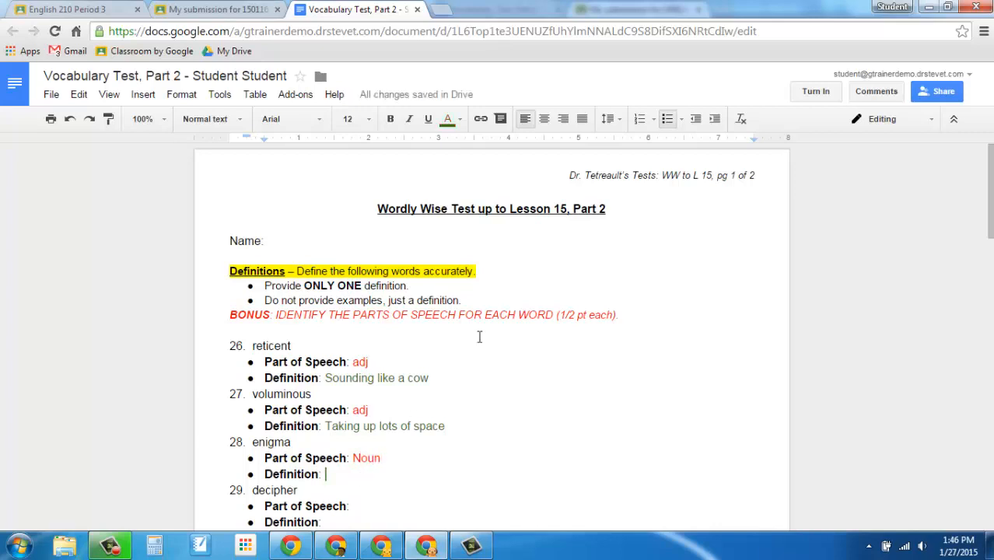
{"action": "left_click", "coordinate": [812, 92]}
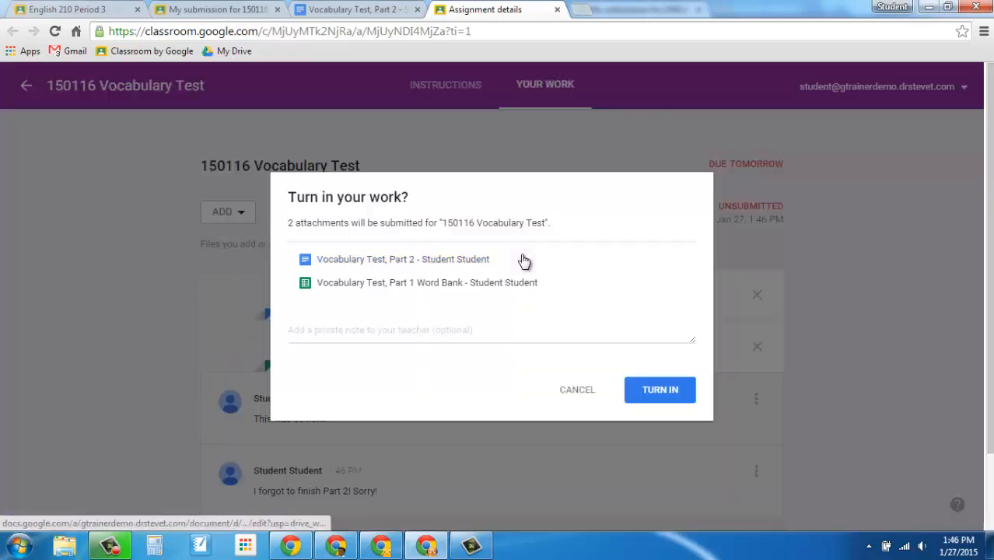
{"action": "left_click", "coordinate": [647, 396]}
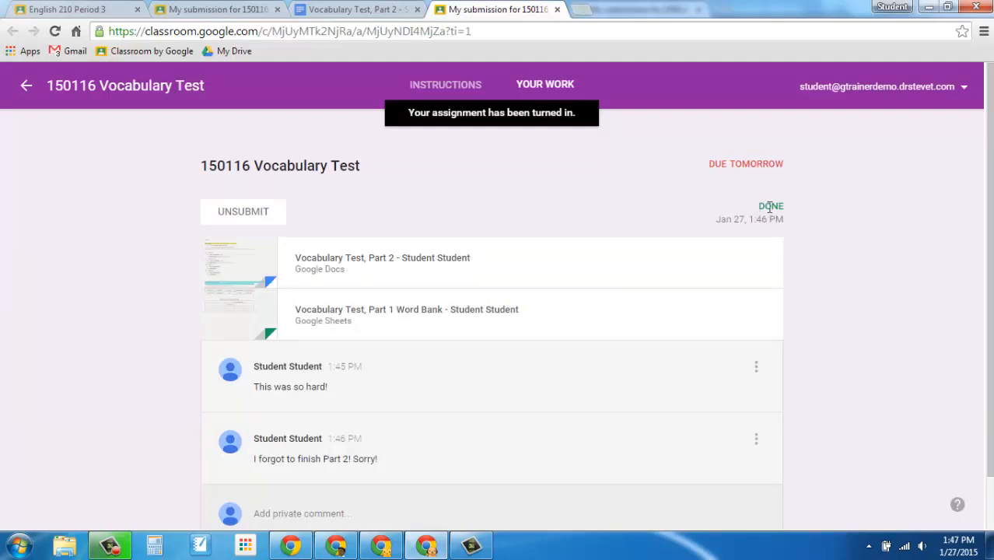
Check the assignment's status in the English 210 stream and from the class card on the Classroom home page, returning to the stream
{"action": "left_click", "coordinate": [26, 88]}
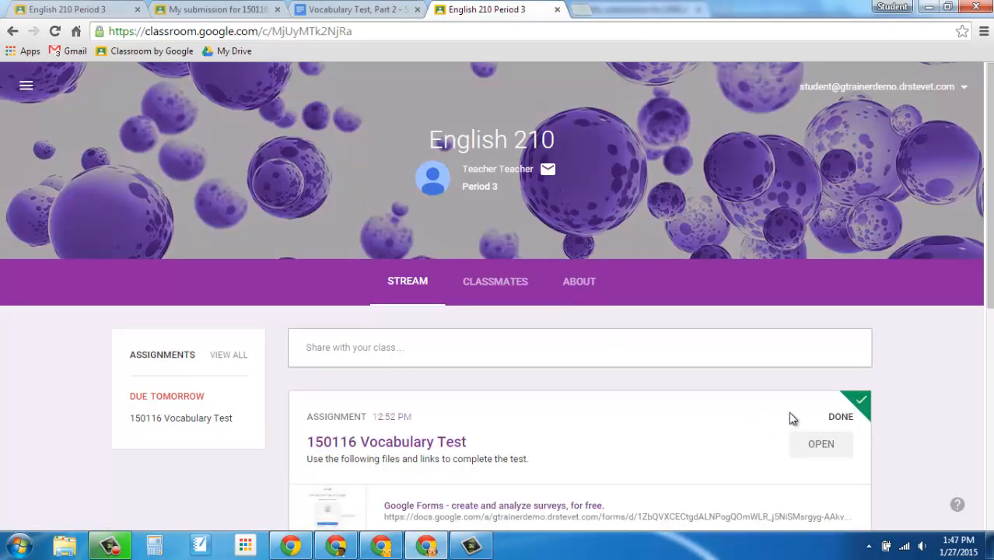
{"action": "left_click", "coordinate": [26, 87]}
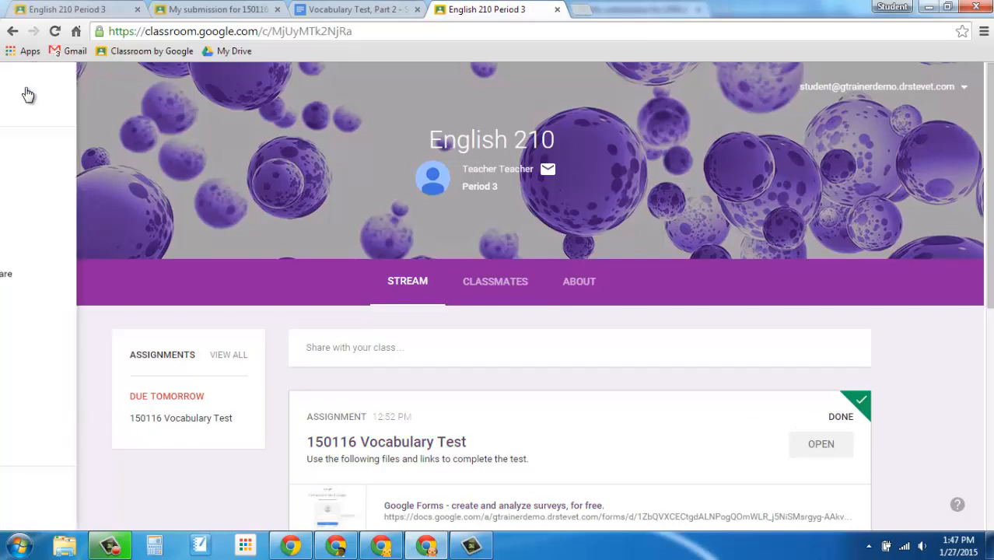
{"action": "left_click", "coordinate": [70, 95]}
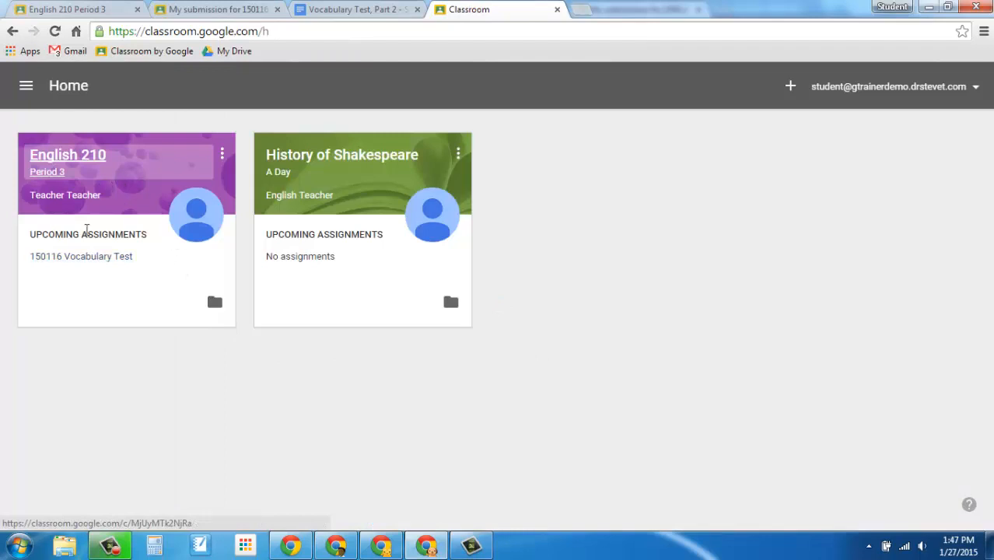
{"action": "left_click", "coordinate": [75, 259]}
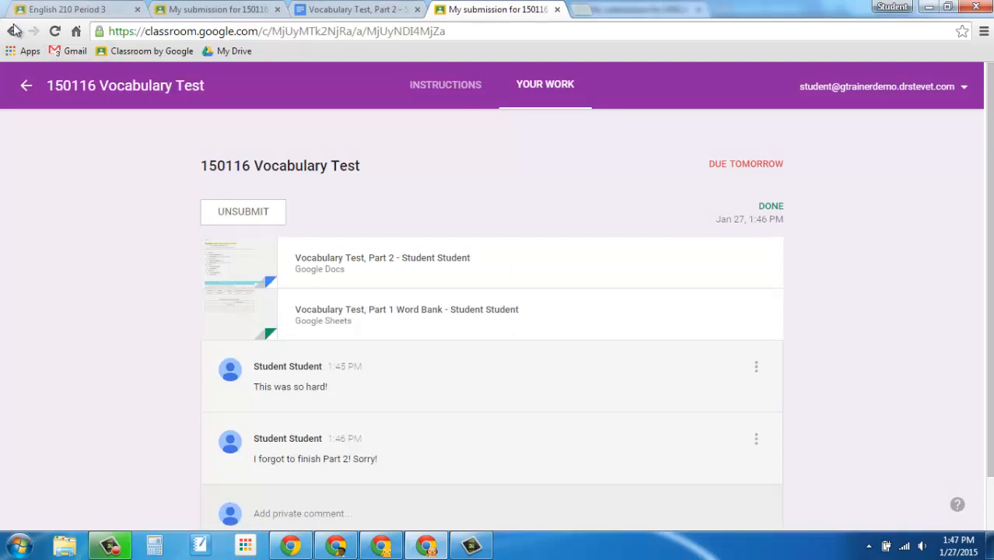
{"action": "left_click", "coordinate": [26, 87]}
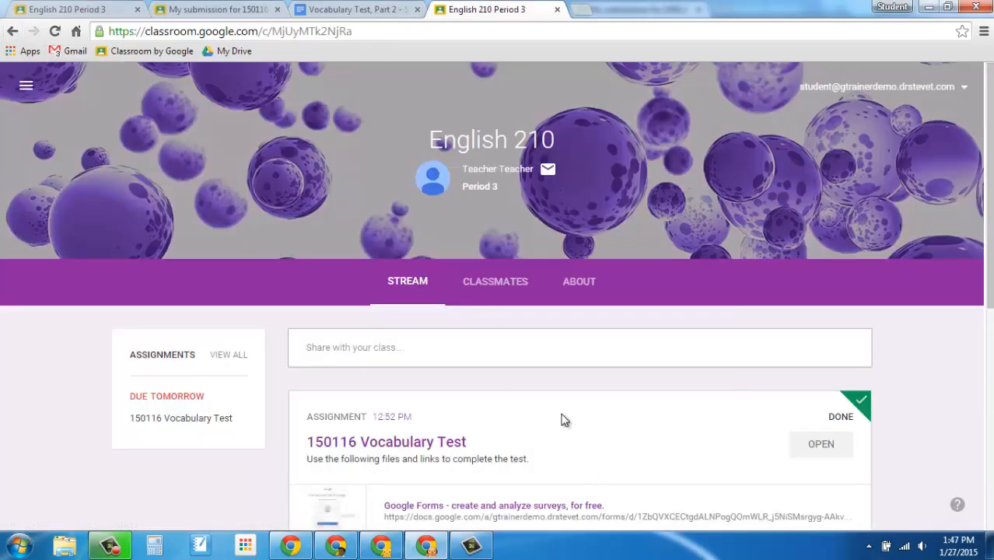
Open the returned 150116 Vocabulary Test to review its grade and comments, and check the Gmail inbox for the return notification
{"action": "scroll", "coordinate": [563, 414], "scroll_direction": "down", "scroll_amount": 2}
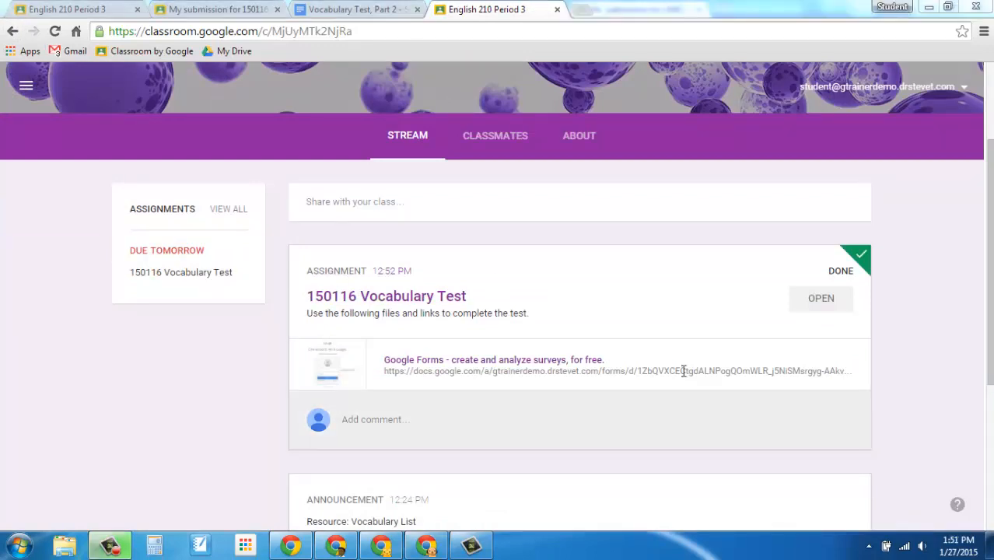
{"action": "left_click", "coordinate": [434, 299]}
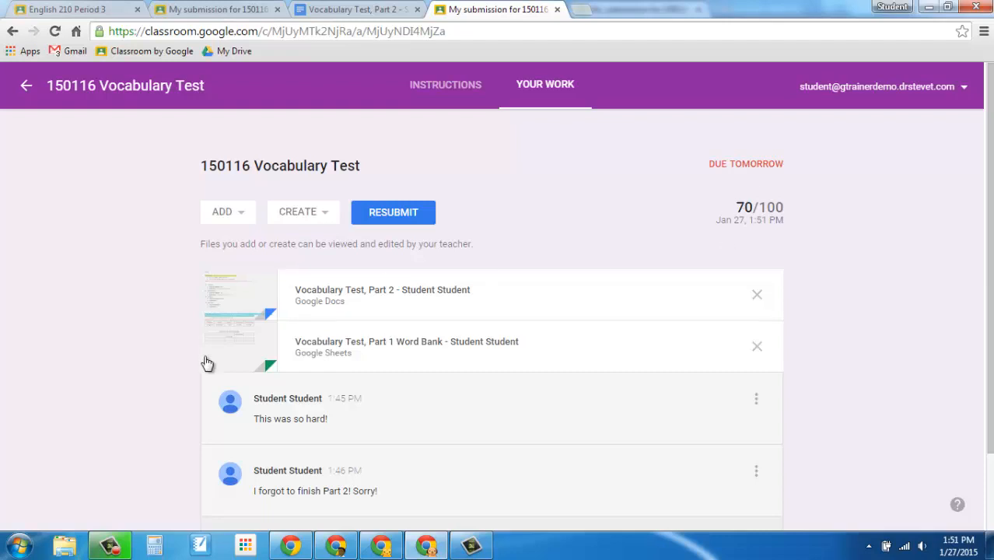
{"action": "scroll", "coordinate": [149, 364], "scroll_direction": "down", "scroll_amount": 1}
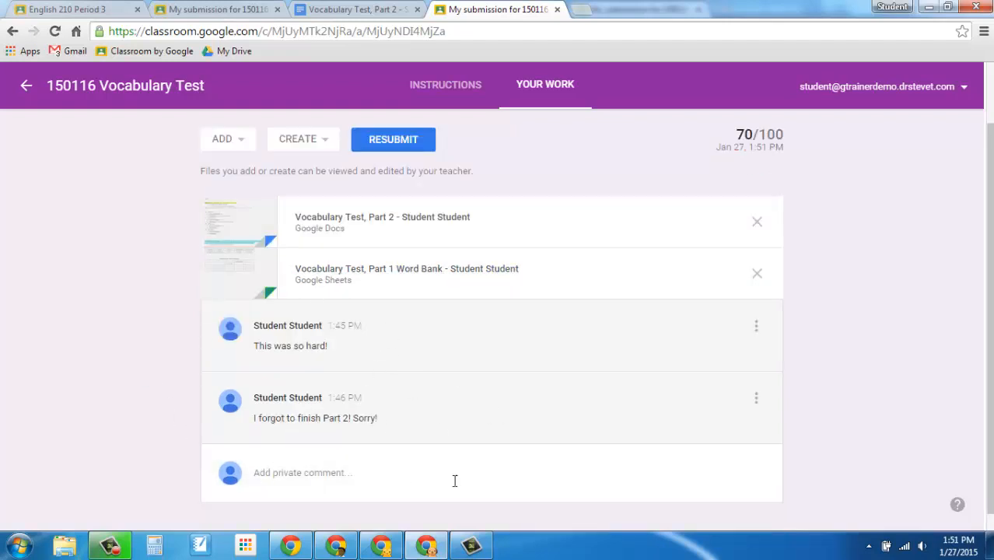
{"action": "scroll", "coordinate": [54, 362], "scroll_direction": "up", "scroll_amount": 1}
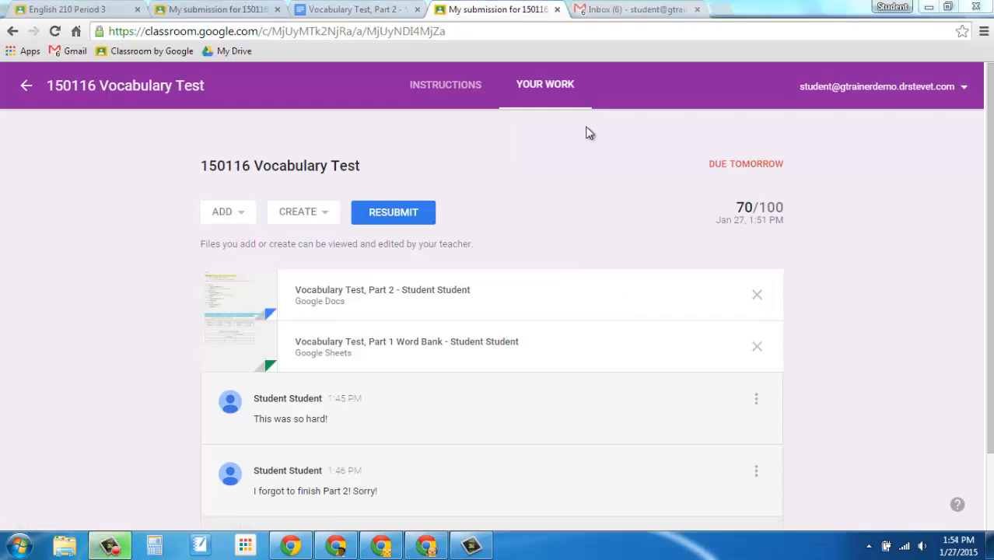
{"action": "left_click", "coordinate": [612, 12]}
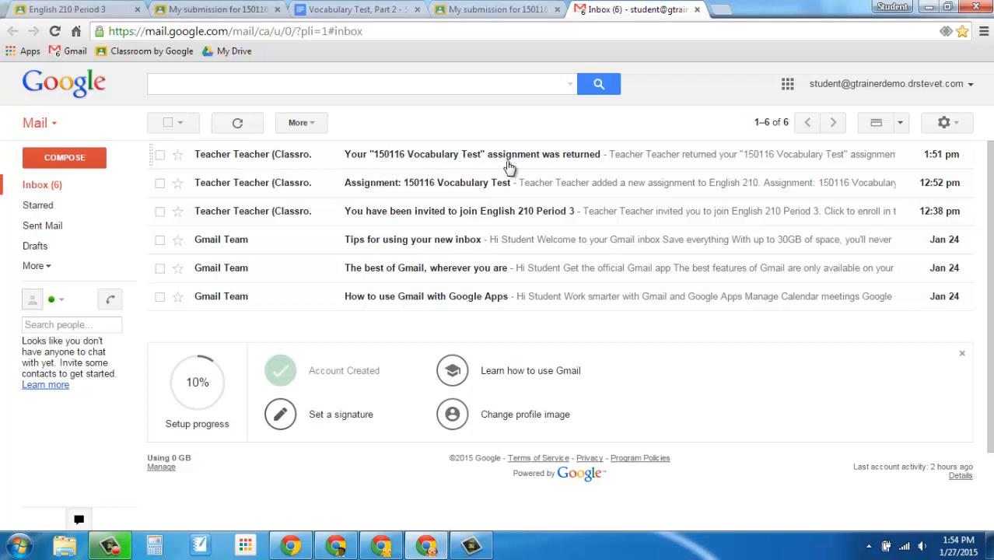
{"action": "left_click", "coordinate": [484, 10]}
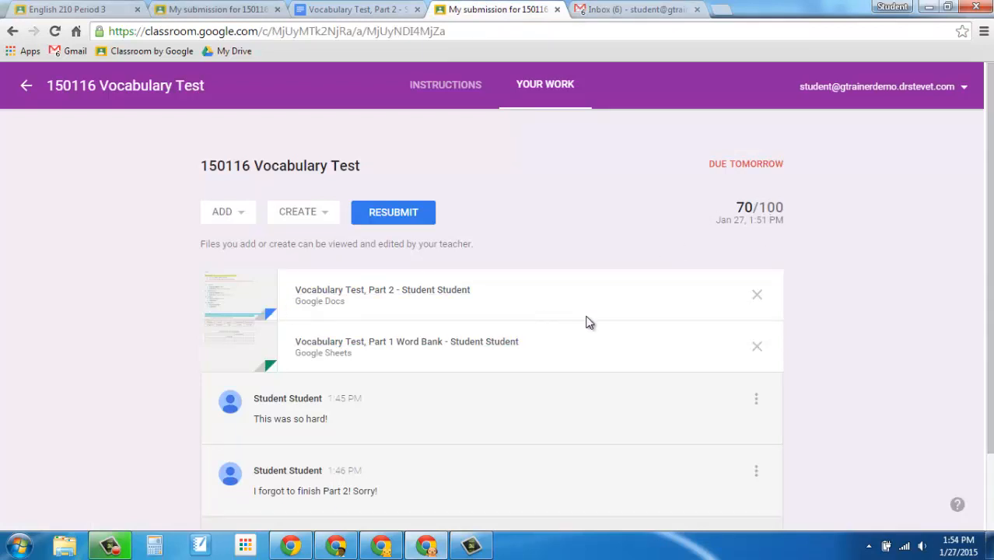
Open the returned Part 2 document from the assignment and review the teacher's comments on the definitions
{"action": "left_click", "coordinate": [455, 294]}
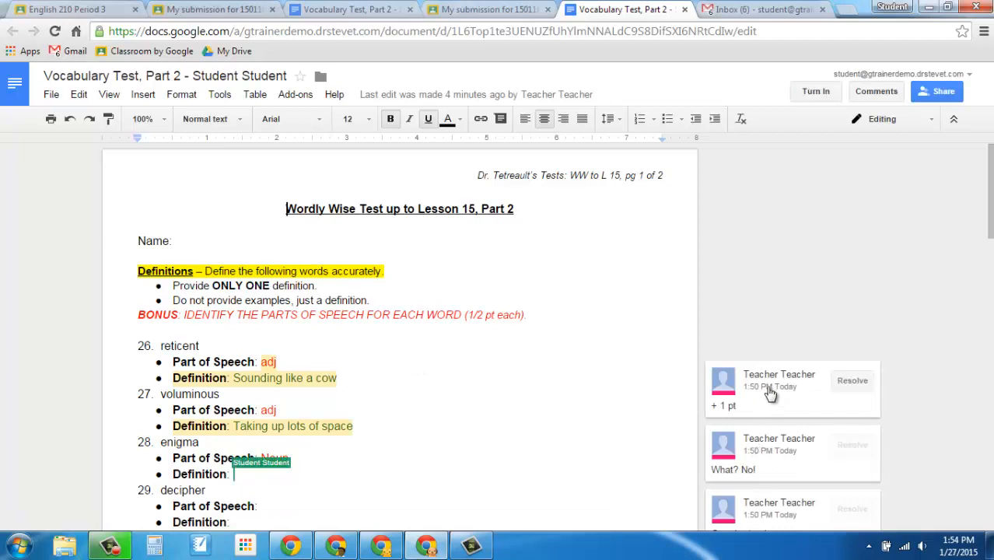
{"action": "scroll", "coordinate": [772, 395], "scroll_direction": "down", "scroll_amount": 1}
{"action": "left_click", "coordinate": [764, 324]}
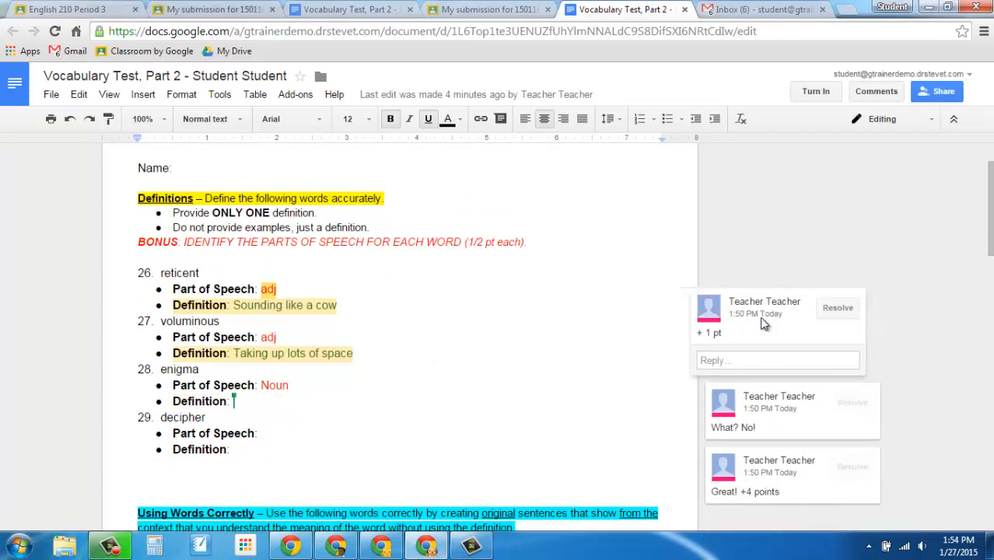
{"action": "left_click", "coordinate": [774, 413]}
{"action": "left_click", "coordinate": [765, 424]}
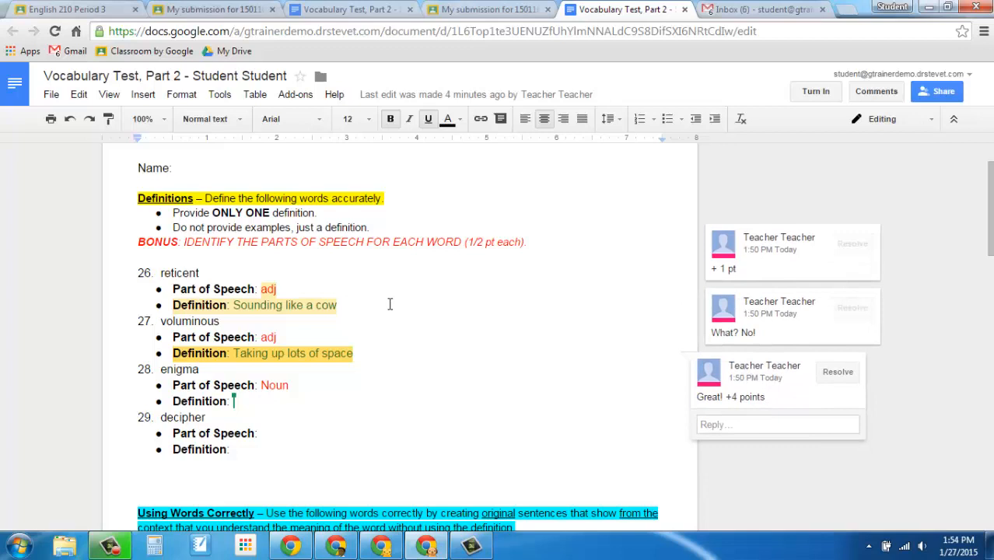
Change the document to Suggesting mode and add "sdfasdf" as a suggestion after "adj" in the part of speech for voluminous
{"action": "left_click", "coordinate": [898, 125]}
{"action": "left_click", "coordinate": [896, 179]}
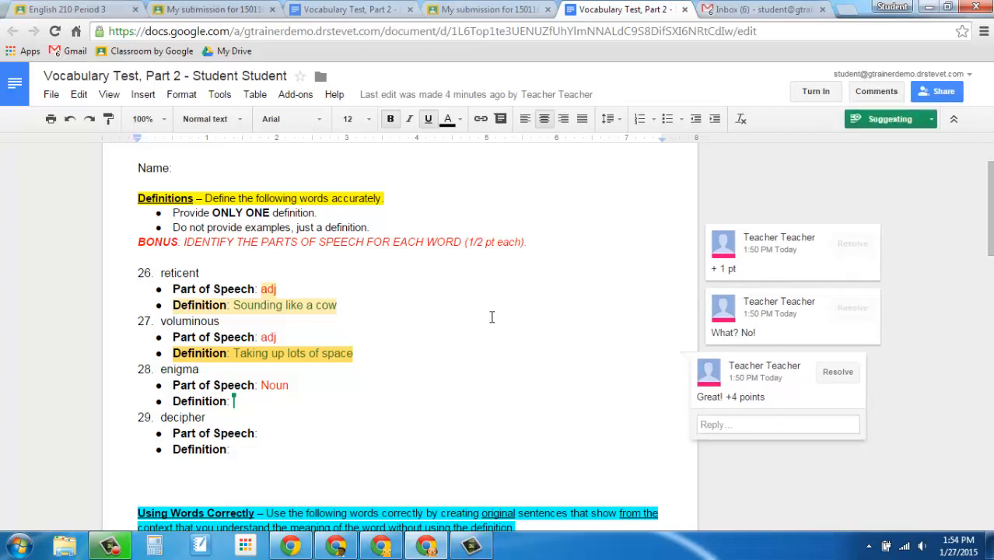
{"action": "left_click", "coordinate": [320, 332]}
{"action": "type", "text": "sdfasdf"}
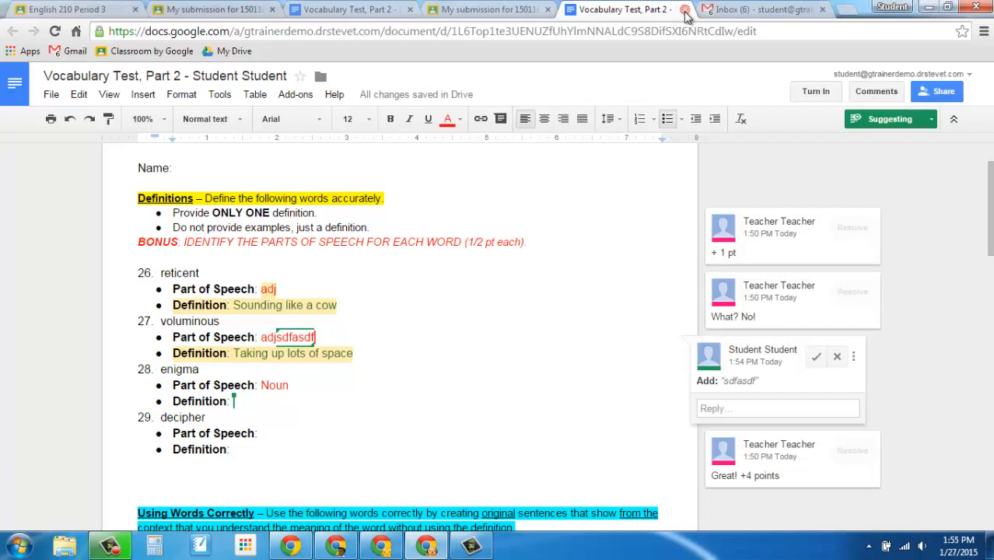
Switch to the Gmail inbox to view the Classroom notifications
{"action": "left_click", "coordinate": [735, 11]}
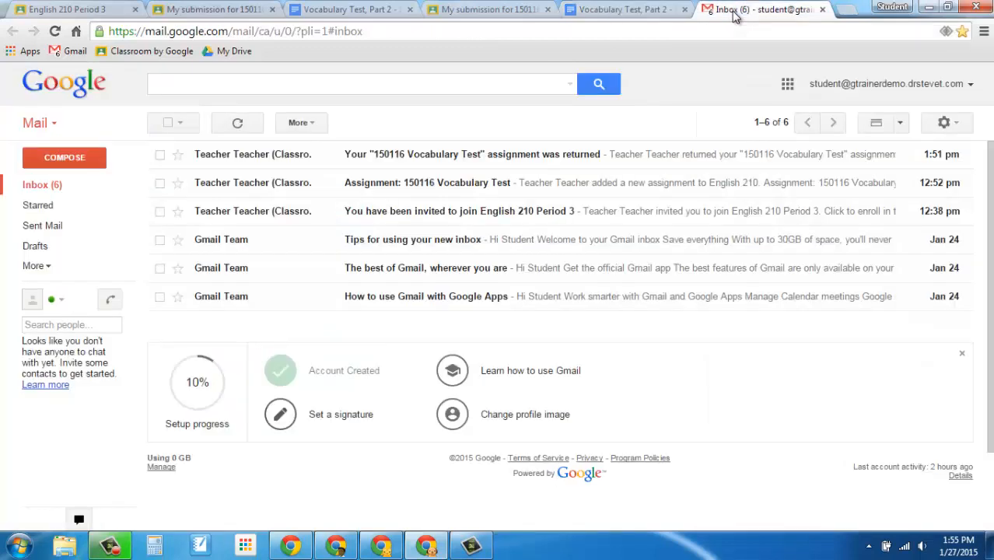